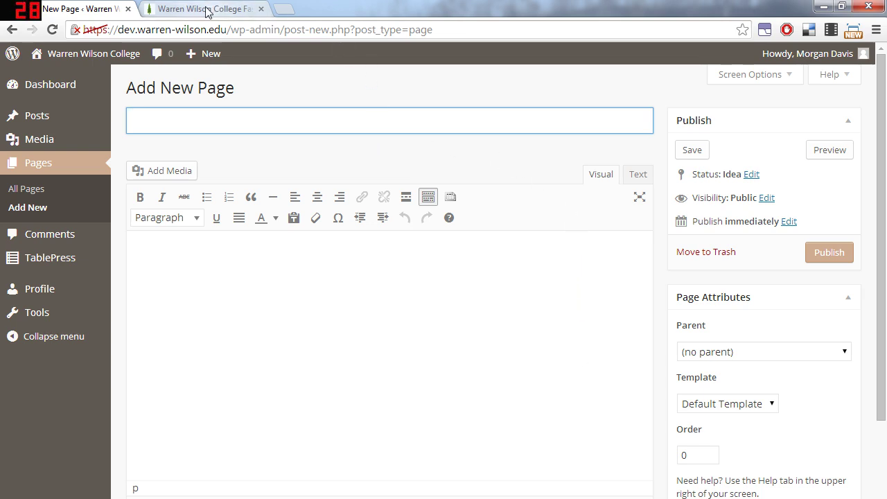
Step: Copy the "Congratulations" heading from the existing accepted-students web page into the new page's title
click(239, 10)
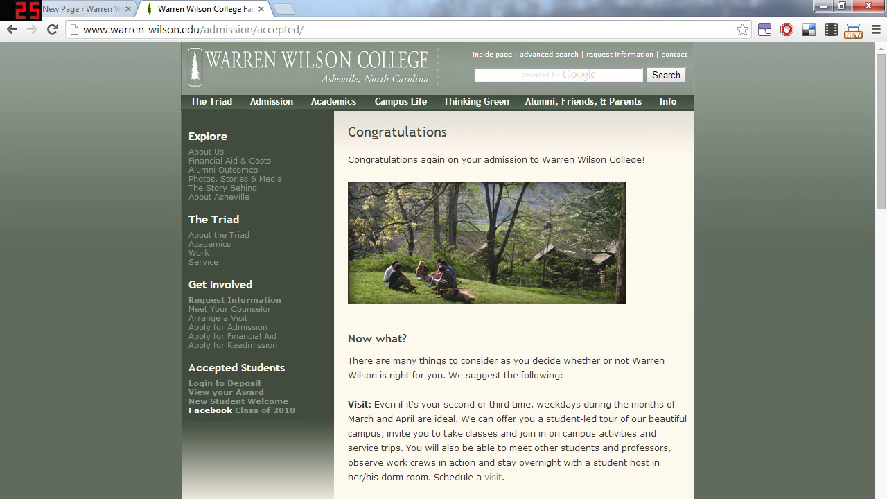
drag(348, 131, 447, 132)
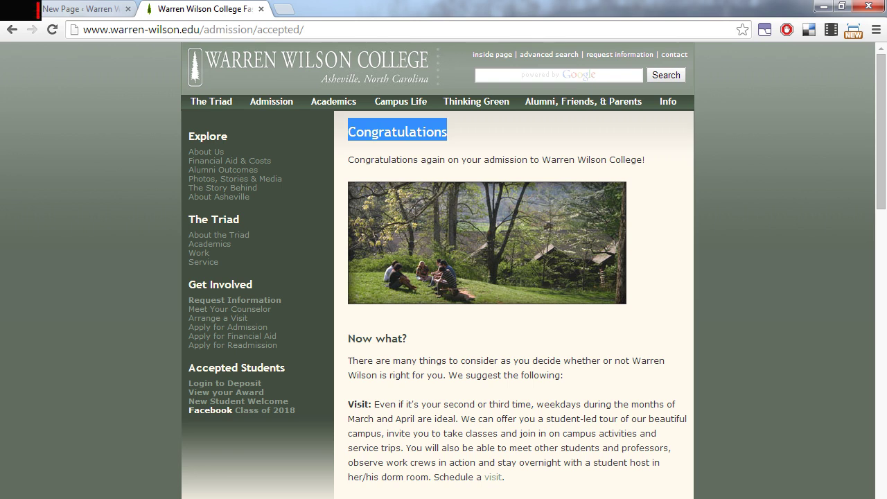
right_click(386, 131)
click(415, 142)
click(94, 11)
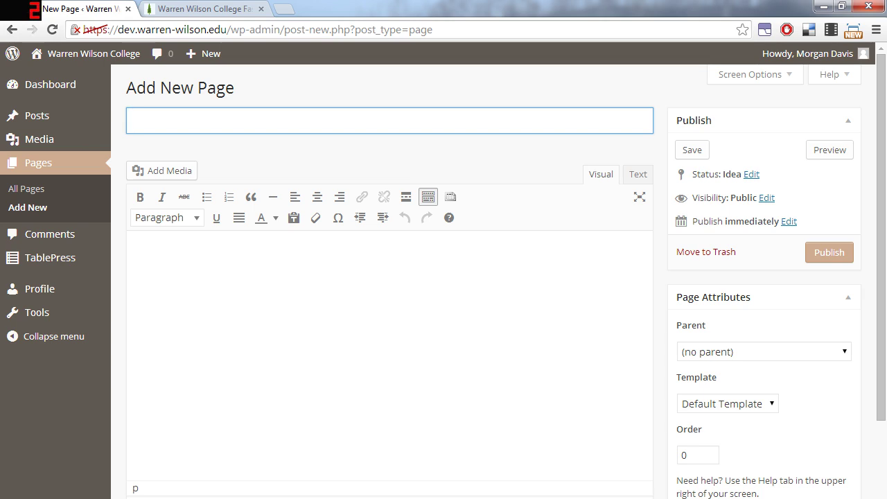
right_click(142, 124)
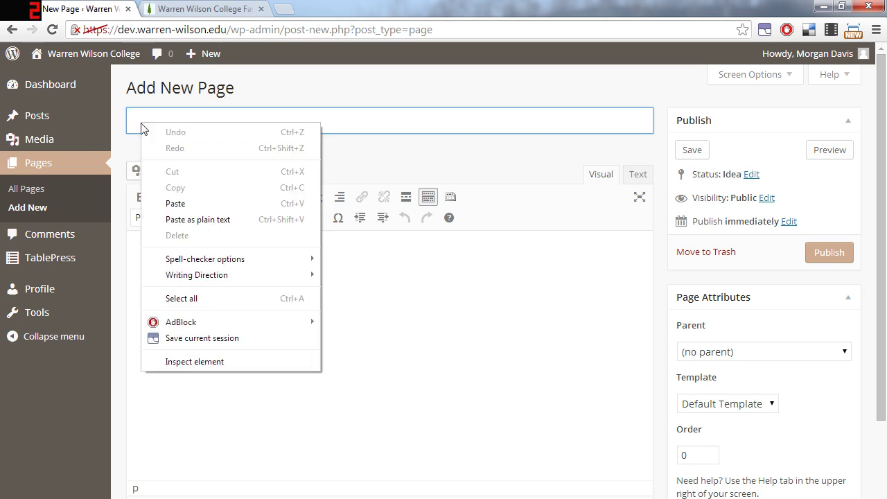
click(172, 203)
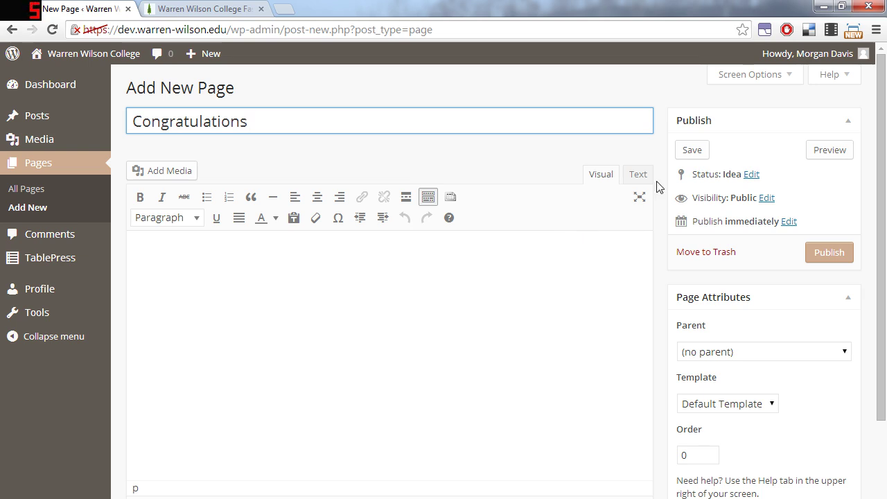
Step: Set the new page's status to Draft and save it
click(754, 177)
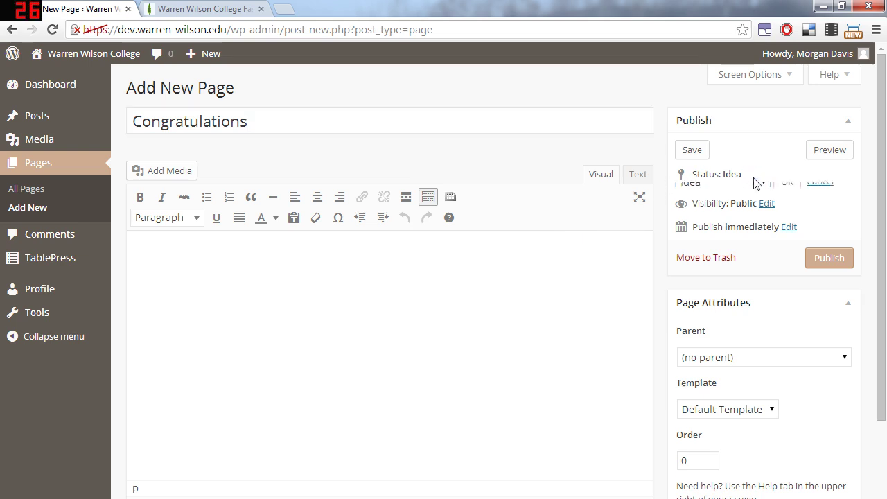
click(753, 195)
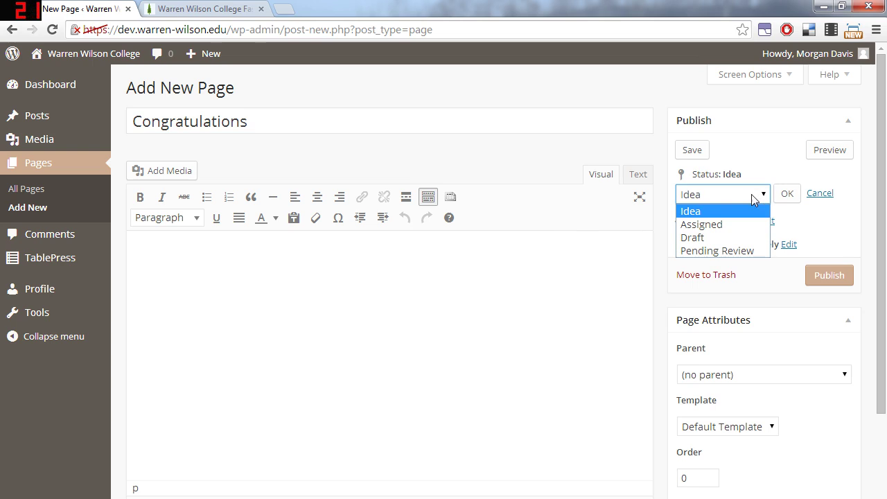
click(700, 240)
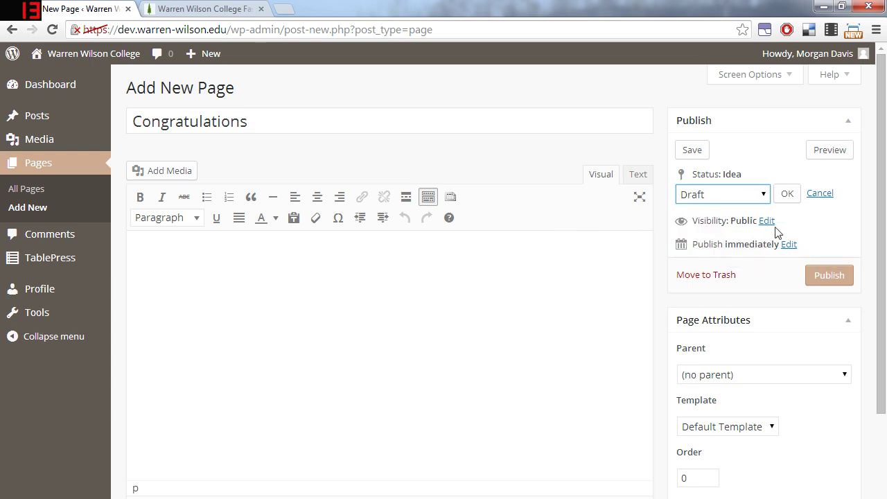
click(786, 195)
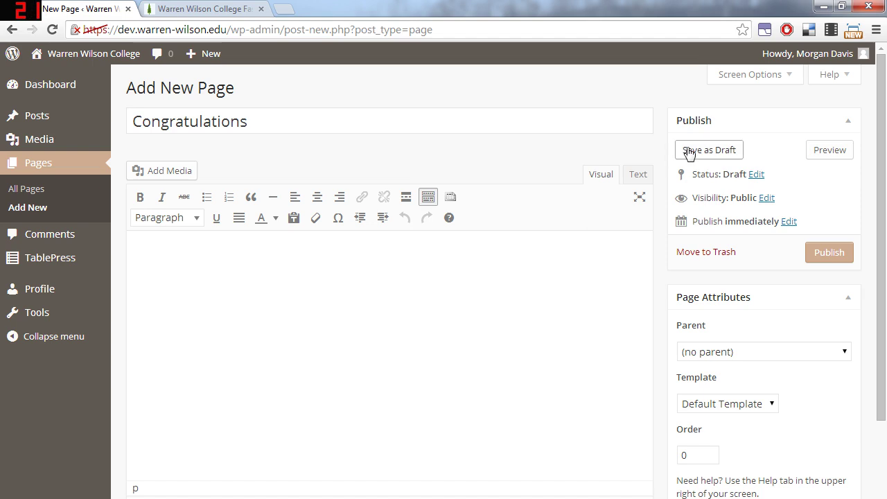
click(723, 151)
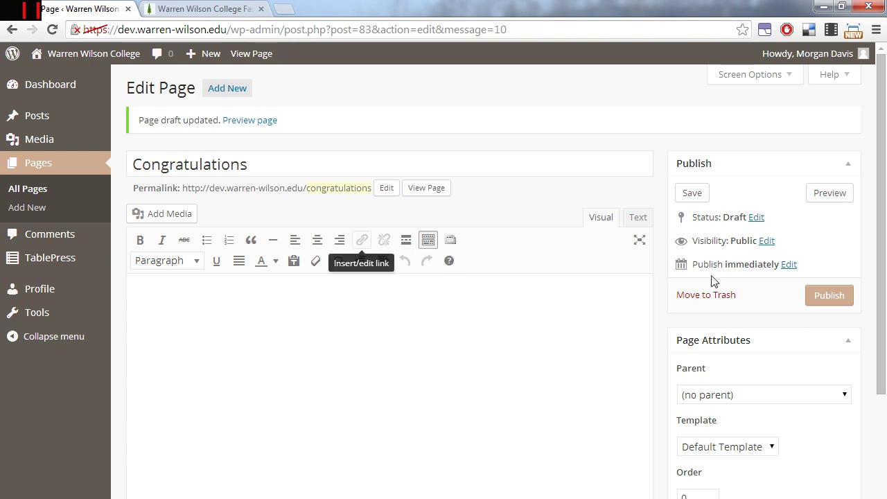
drag(884, 208, 884, 329)
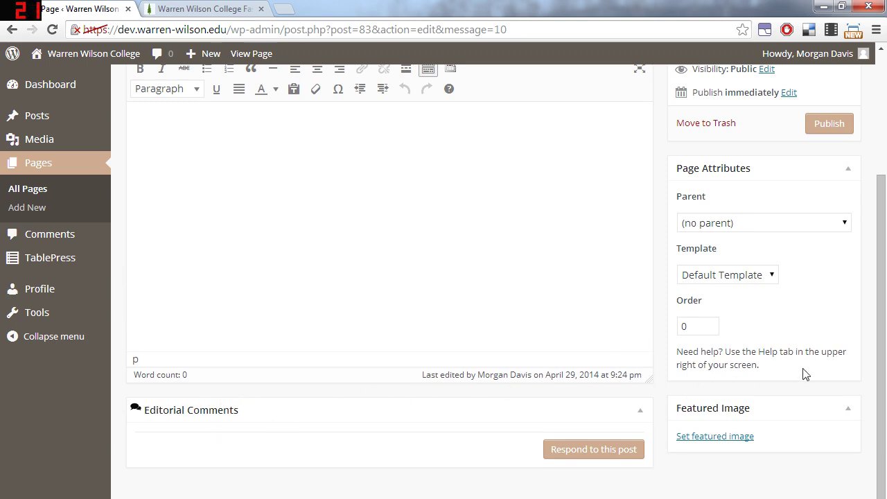
drag(882, 355, 866, 208)
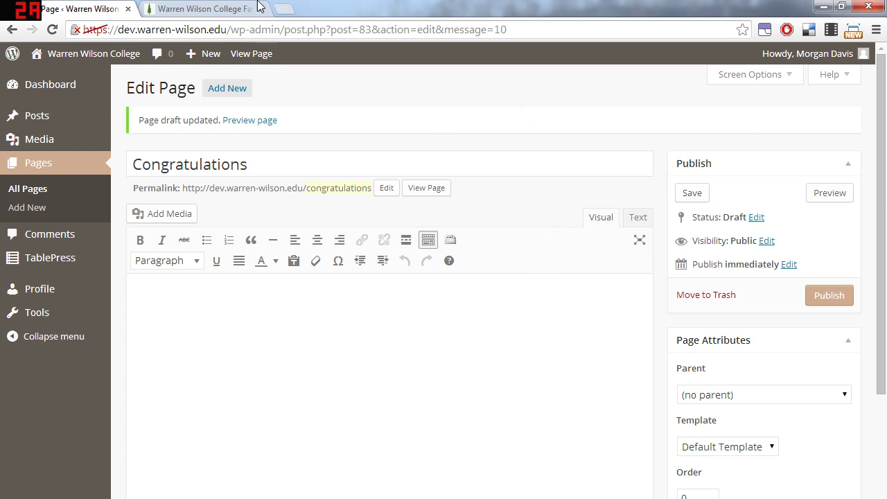
Step: Copy the accepted-students page's content, from the opening congratulations line through the "After you deposit" section, into the draft's body
click(208, 9)
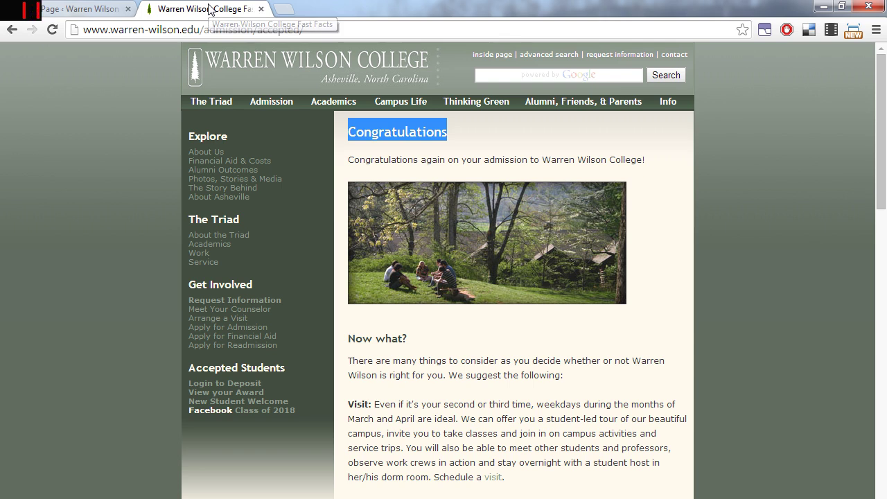
click(492, 168)
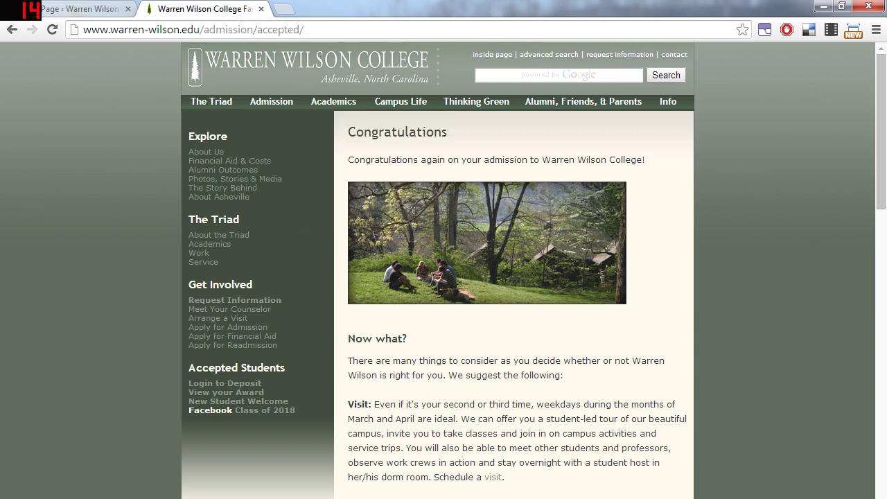
drag(348, 159, 641, 411)
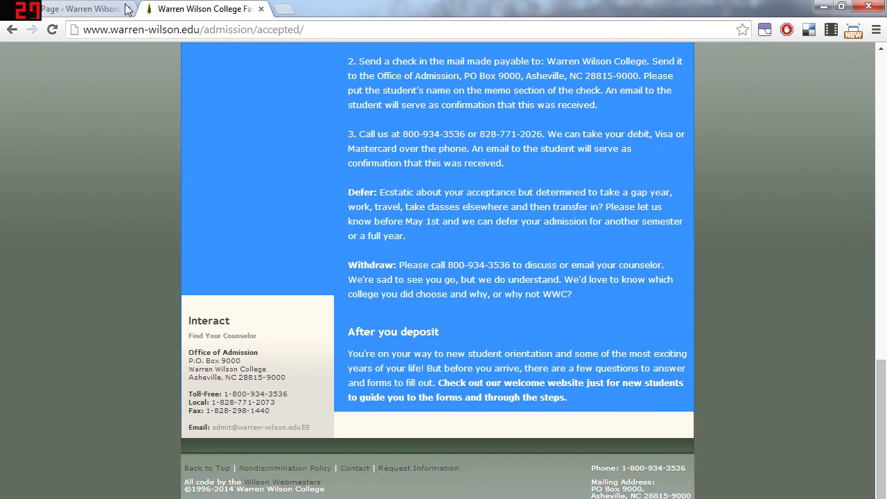
click(84, 9)
click(303, 334)
key(ctrl+v)
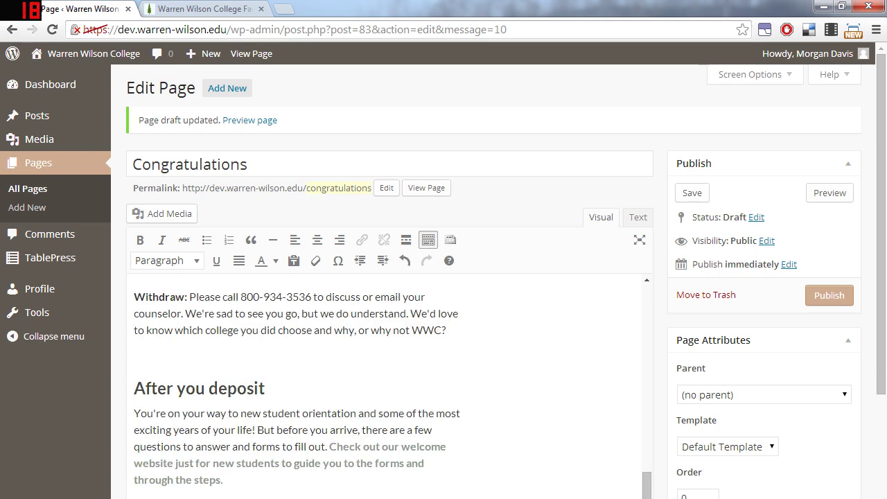
Step: Review the pasted text, headings, links and image in the draft's body
scroll(515, 397, up, 15)
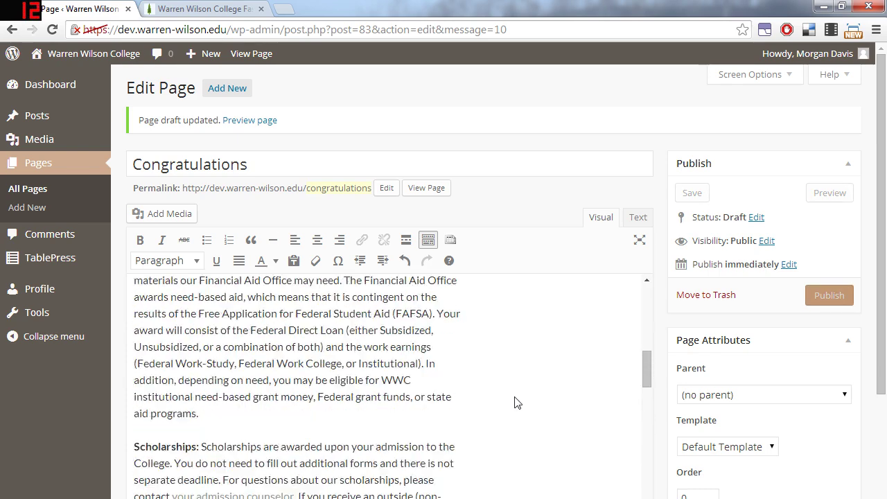
scroll(515, 402, up, 10)
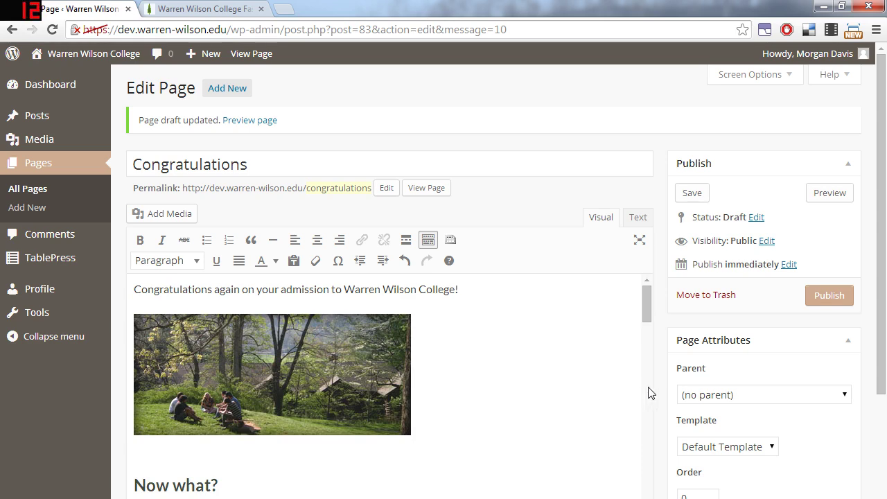
scroll(638, 386, down, 1)
scroll(630, 384, down, 2)
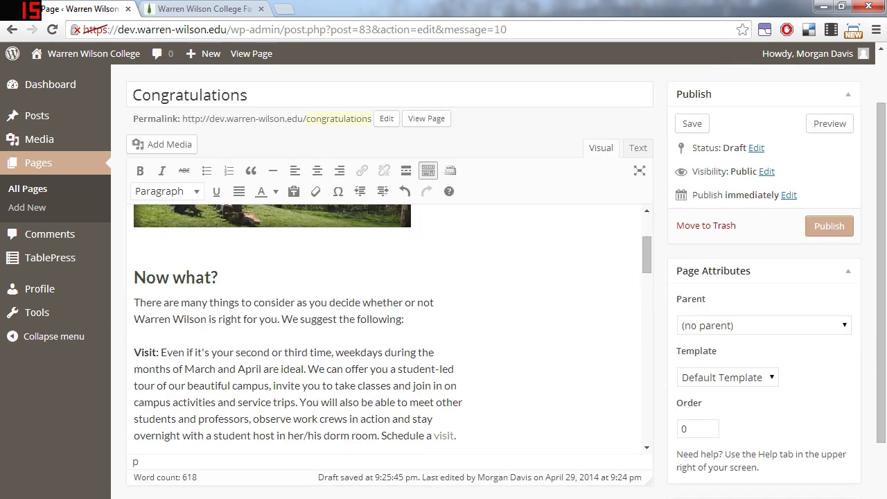
scroll(389, 329, down, 3)
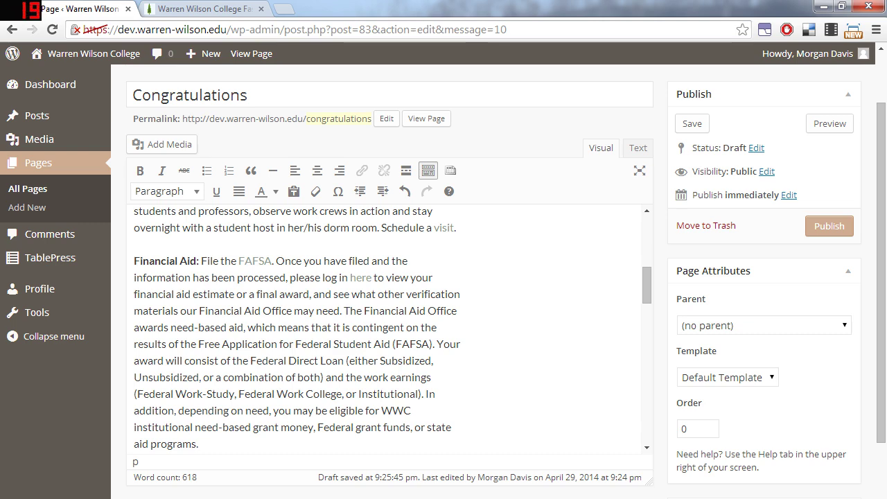
scroll(477, 319, up, 6)
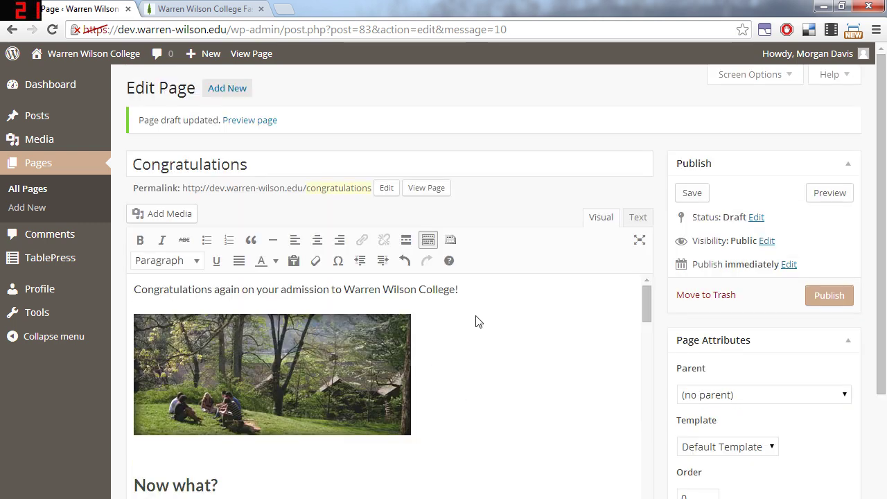
scroll(659, 337, down, 2)
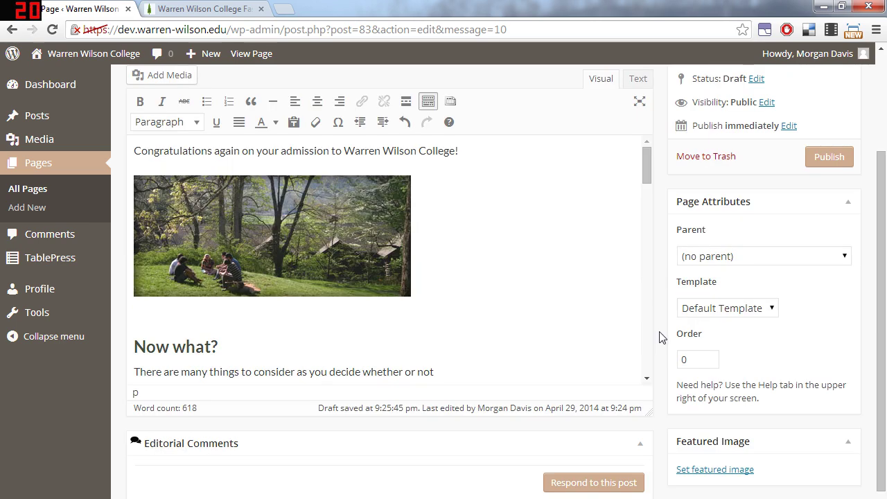
Step: Show the body's HTML source and examine the image tag's source URL and its domain
click(637, 81)
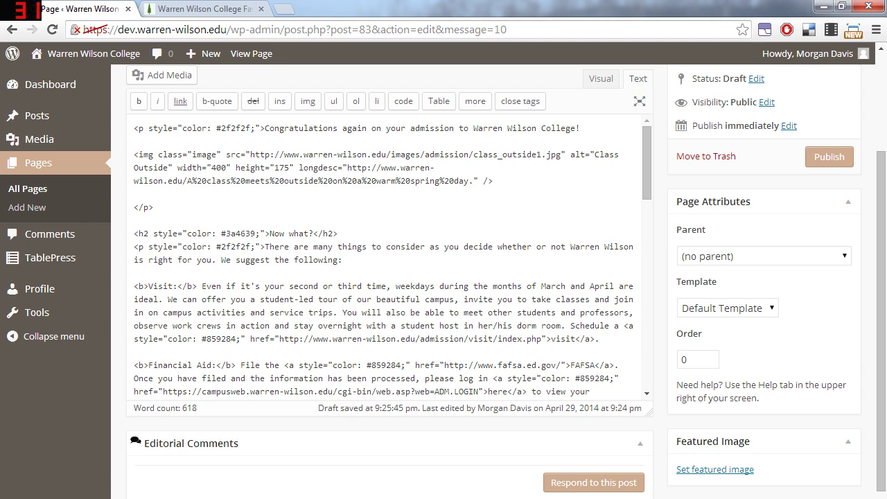
drag(133, 154, 493, 180)
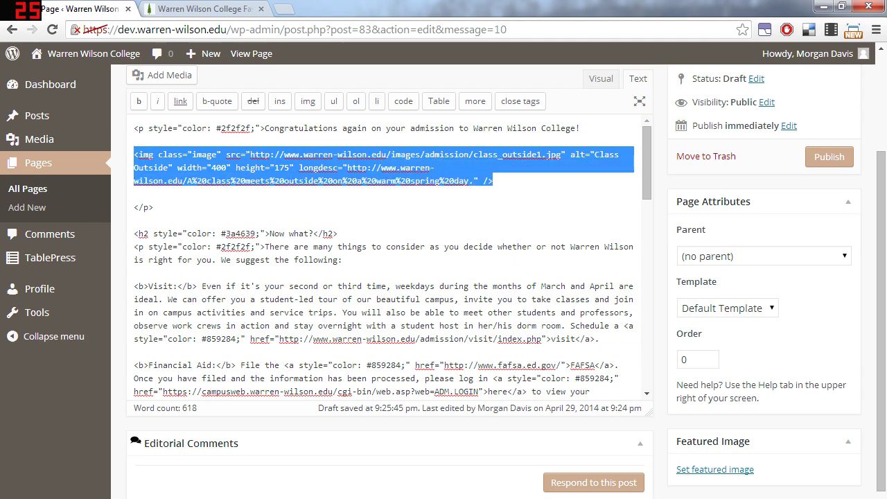
click(250, 153)
drag(250, 154, 561, 153)
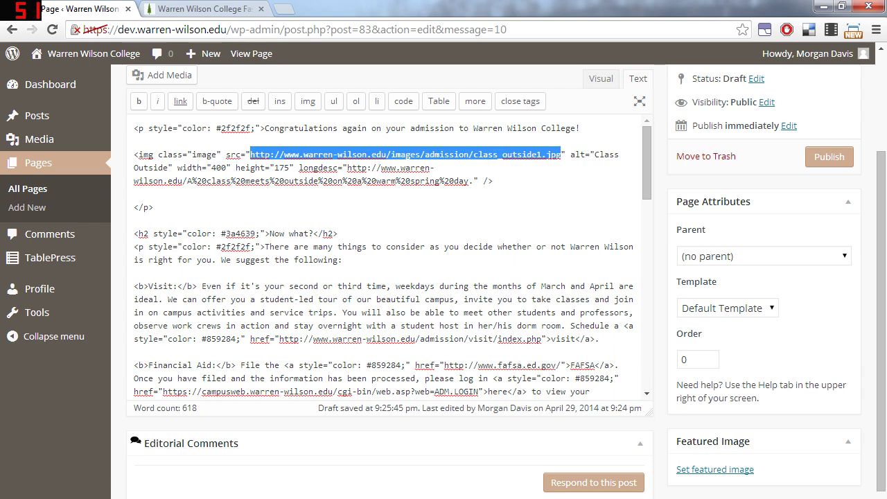
click(284, 154)
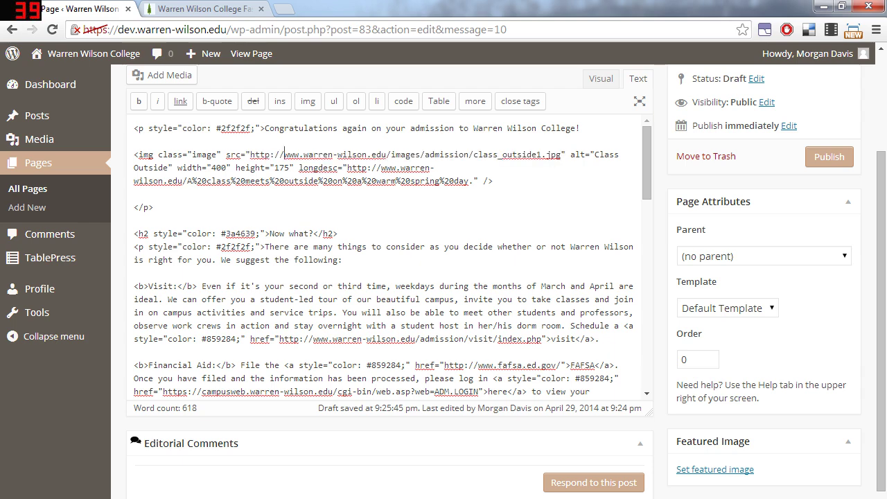
drag(284, 153, 386, 154)
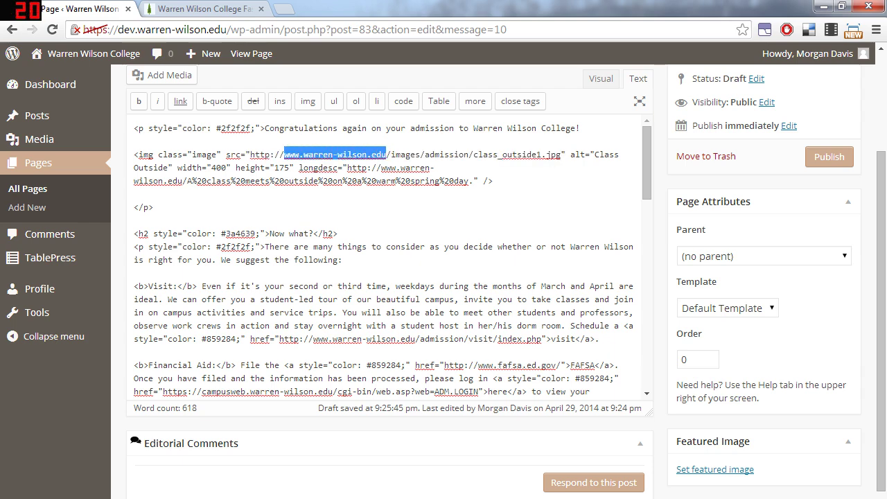
click(423, 154)
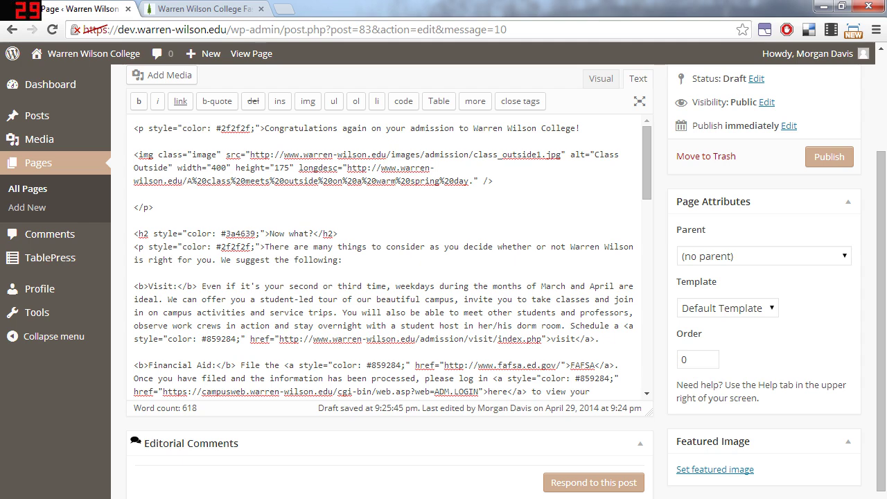
drag(284, 153, 386, 154)
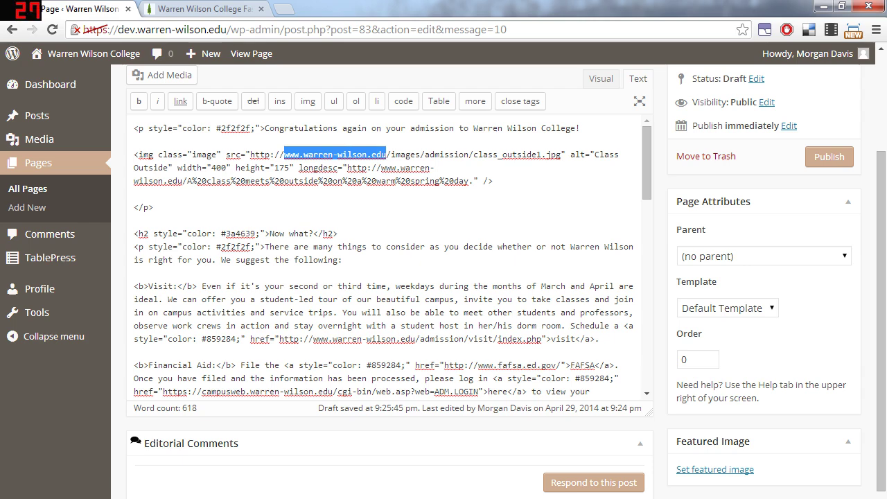
click(253, 155)
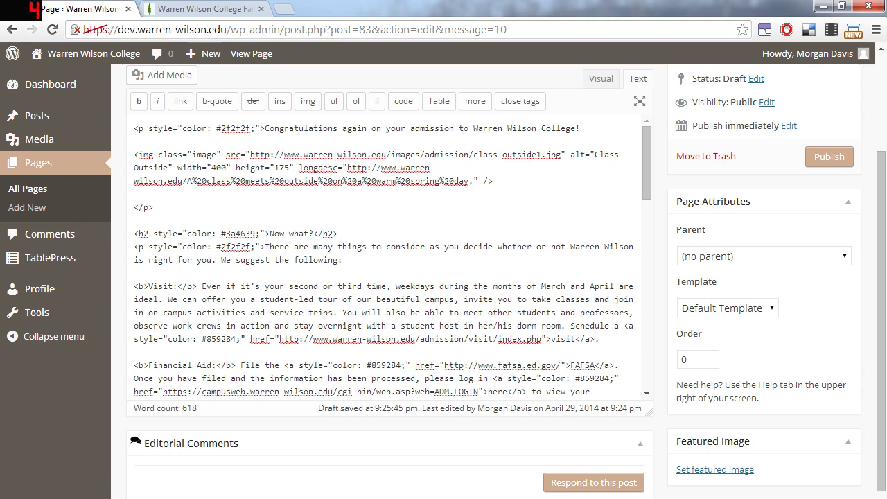
drag(250, 155, 565, 155)
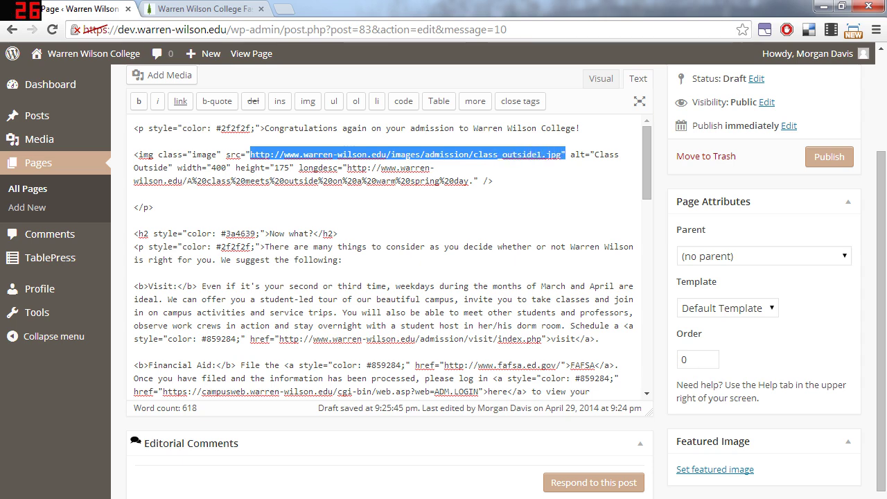
click(560, 155)
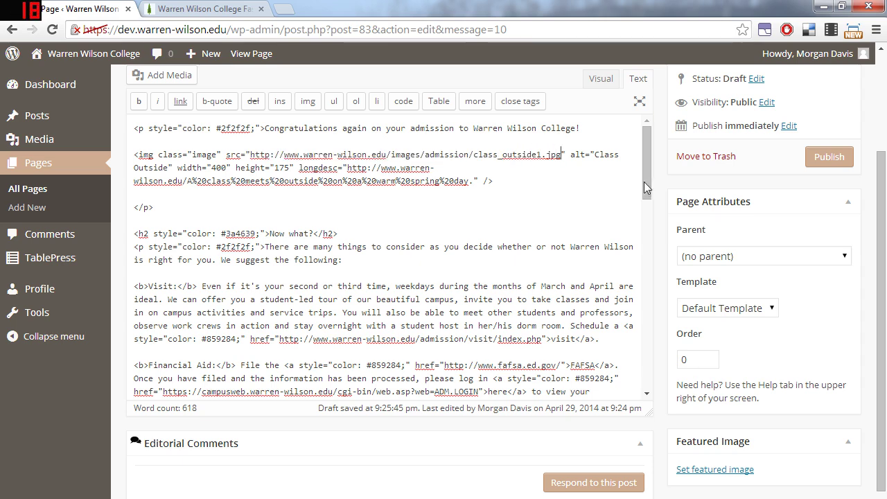
Step: Examine the URL of the "visit" link in the HTML source, and return to the visual editor
drag(649, 162, 652, 194)
double_click(286, 210)
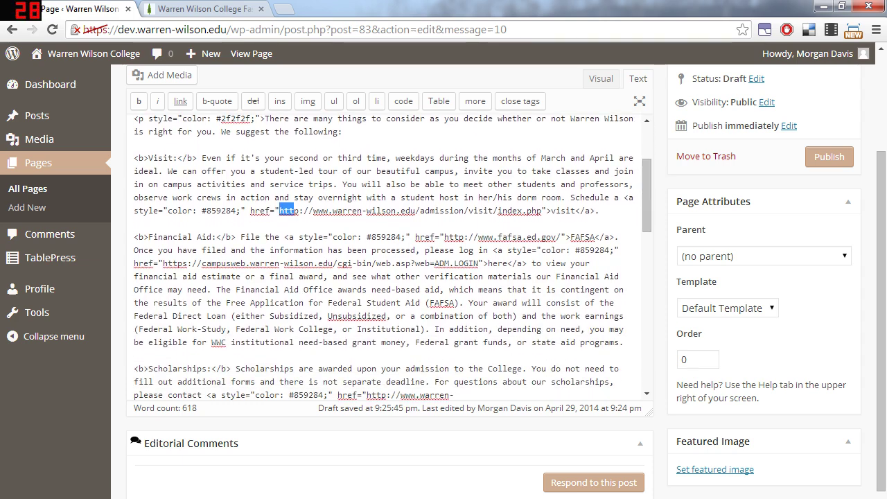
drag(287, 210, 542, 210)
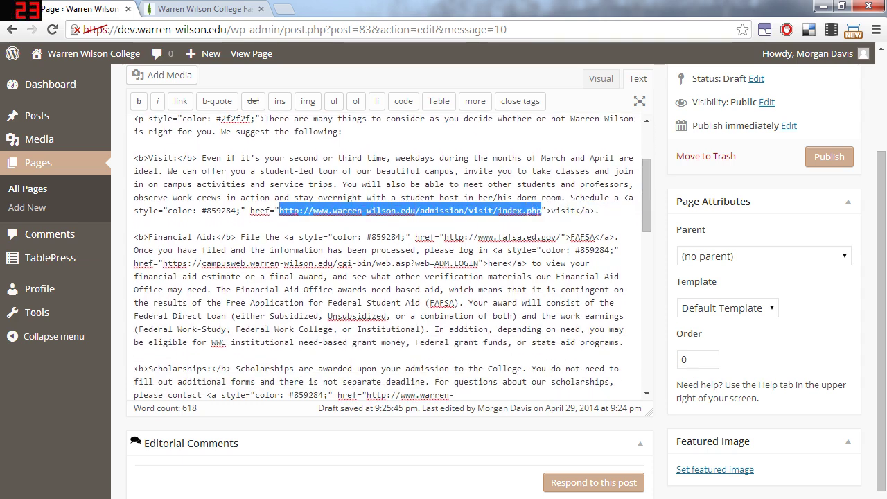
drag(645, 185, 646, 153)
click(602, 80)
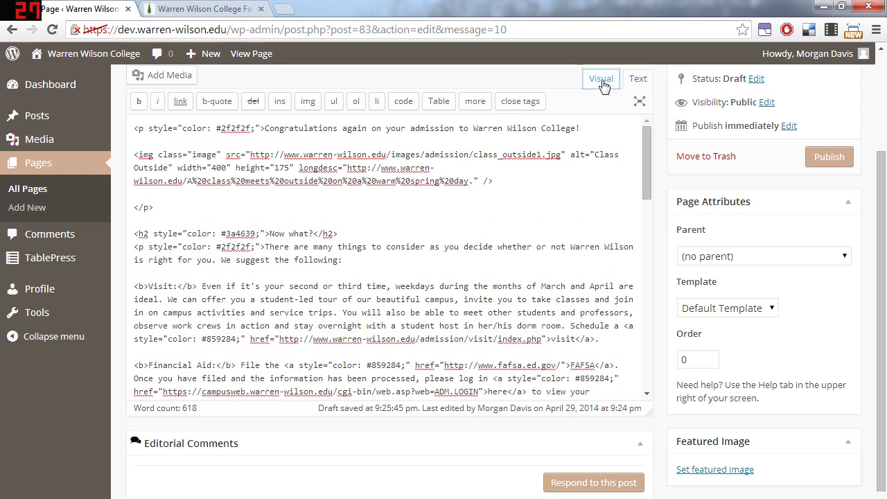
Step: Compare the draft's pasted body with the original accepted-students page, ending back in the draft
scroll(658, 220, up, 1)
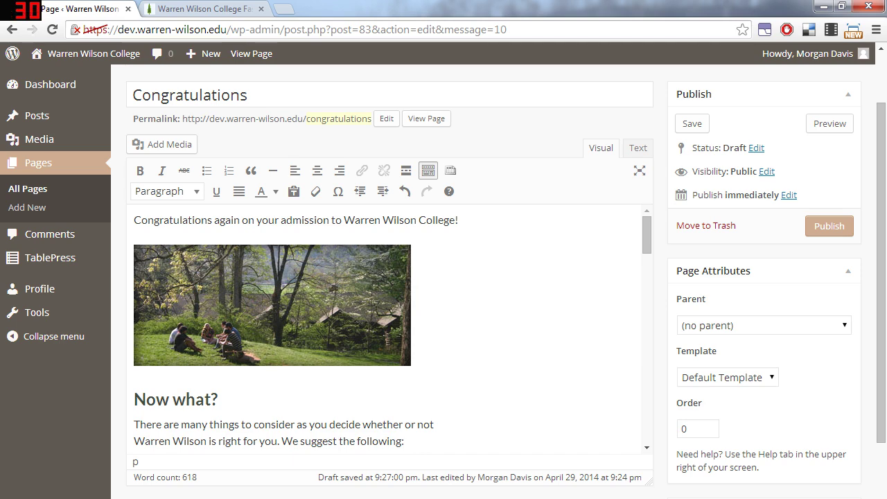
mouse_move(642, 242)
mouse_down()
mouse_move(643, 283)
mouse_move(644, 237)
mouse_up()
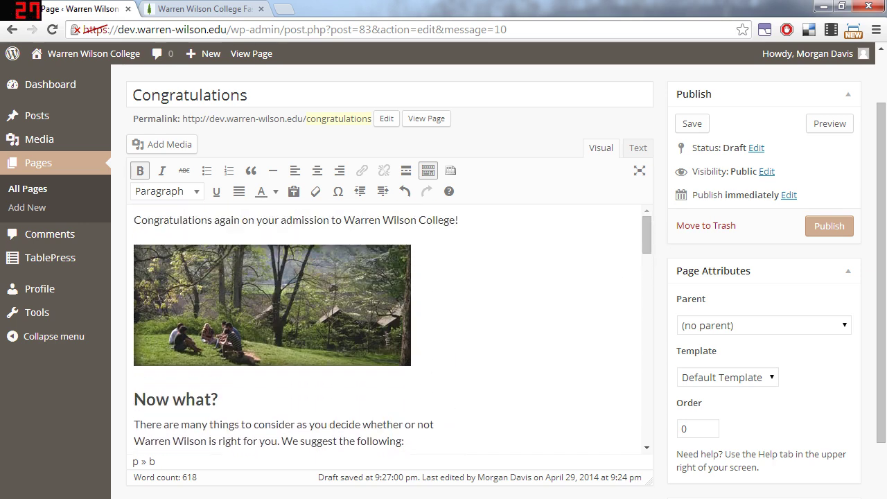
click(205, 9)
click(380, 303)
scroll(656, 377, up, 15)
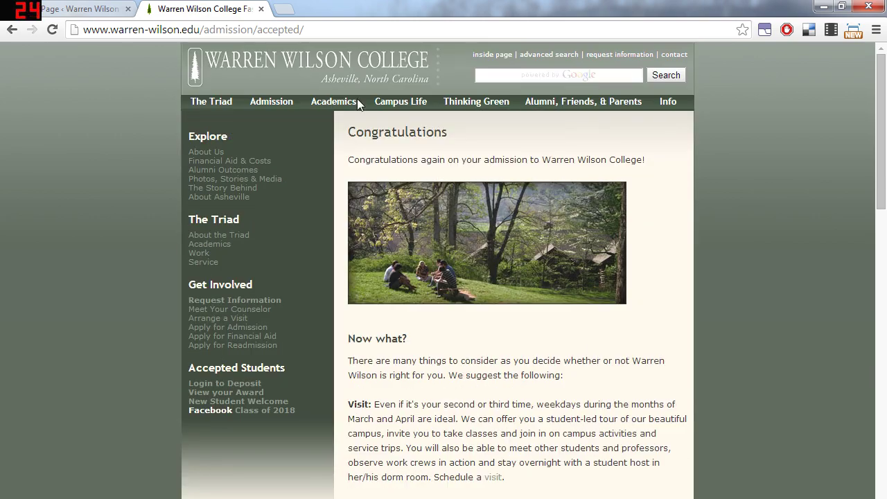
click(131, 10)
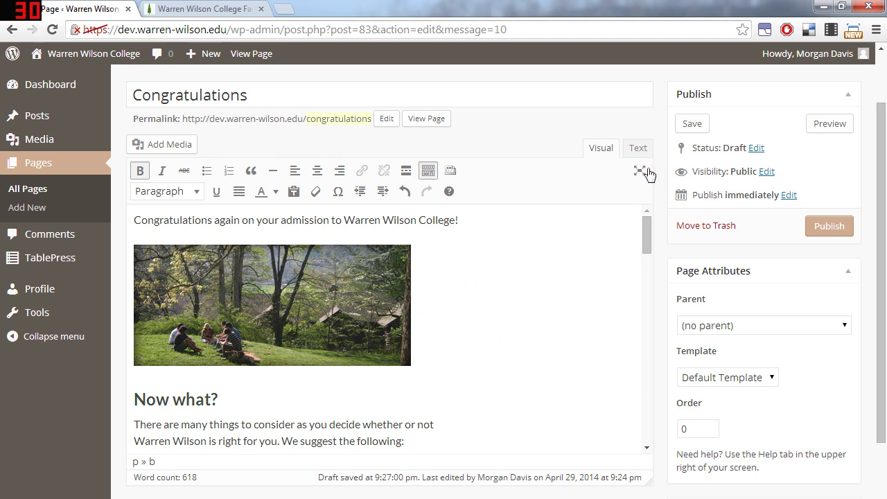
Step: Delete the entire HTML source of the draft's body and return to the visual editor
click(638, 149)
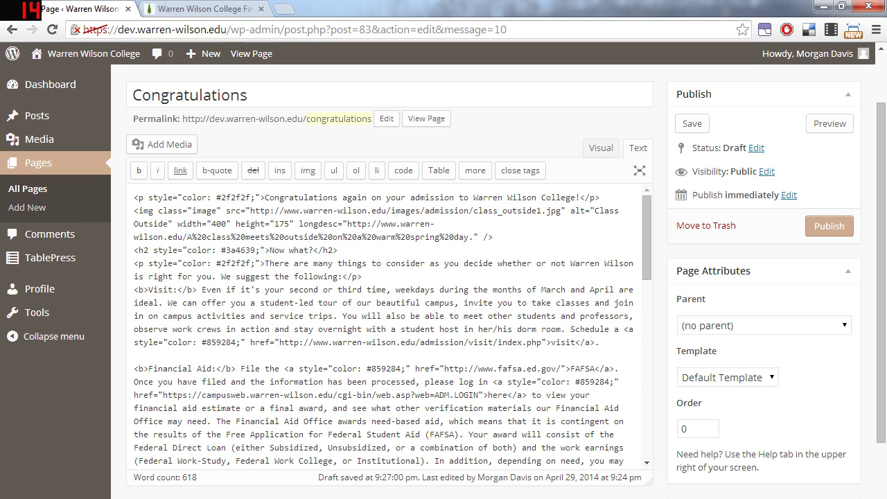
key(ctrl+a)
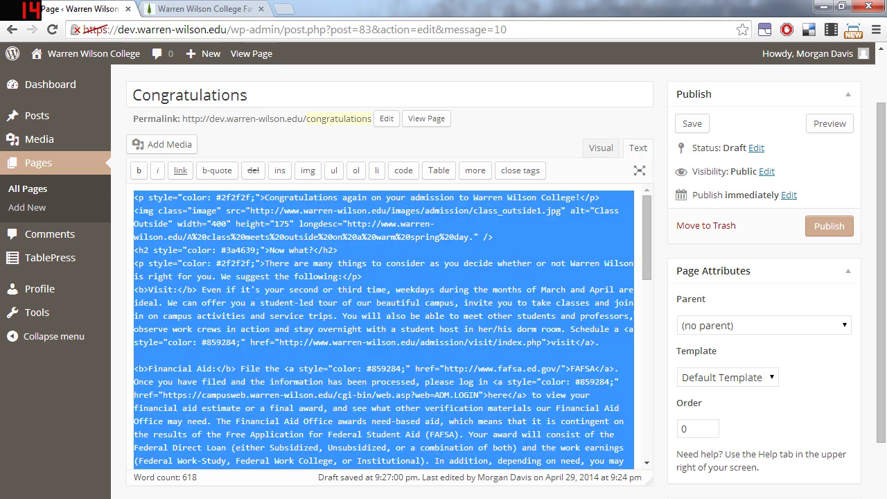
key(BackSpace)
click(600, 148)
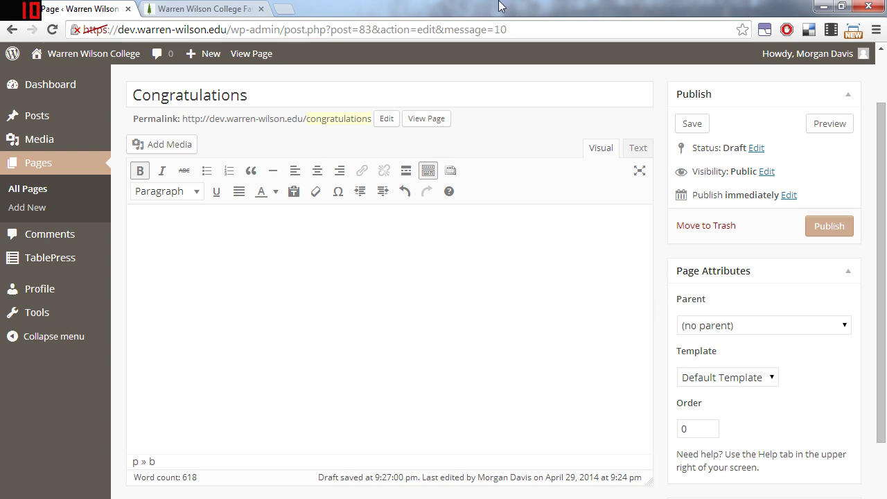
click(228, 9)
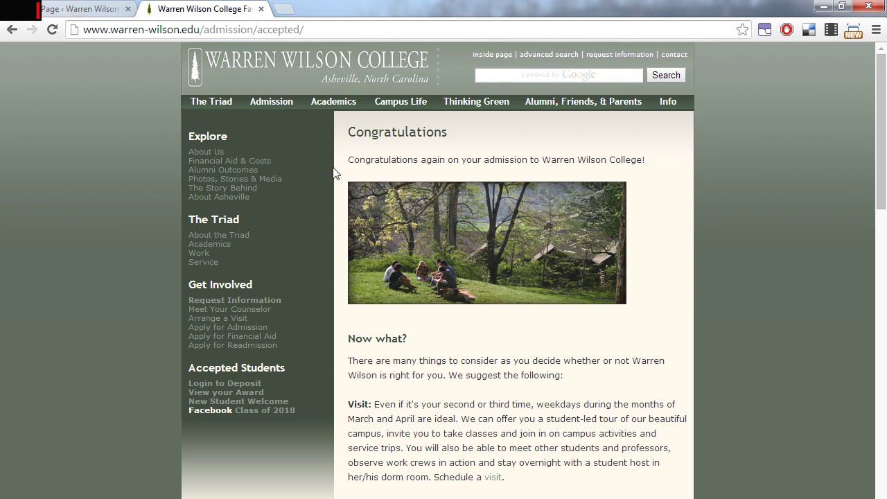
drag(312, 410, 170, 115)
click(167, 68)
drag(167, 69, 880, 430)
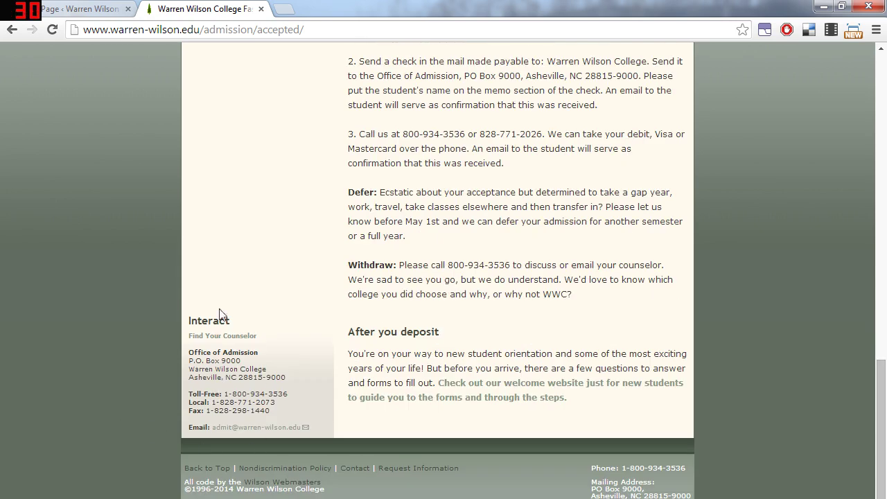
shift+click(197, 320)
drag(198, 320, 192, 294)
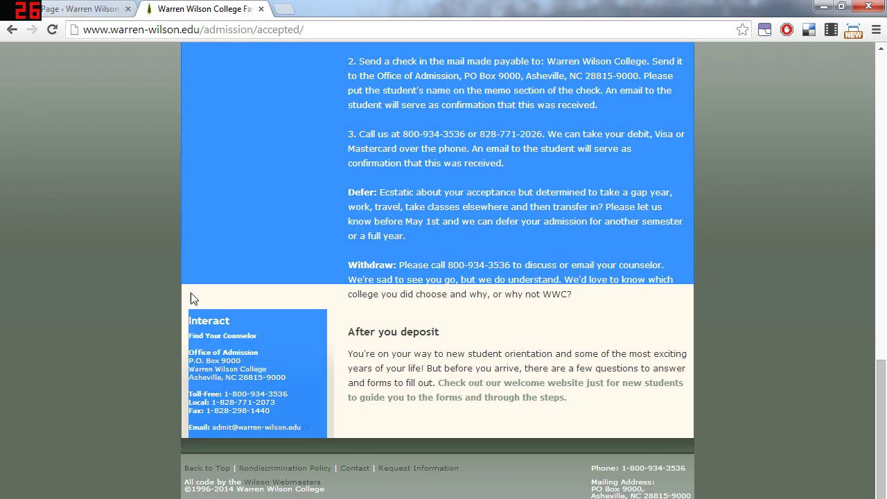
click(342, 299)
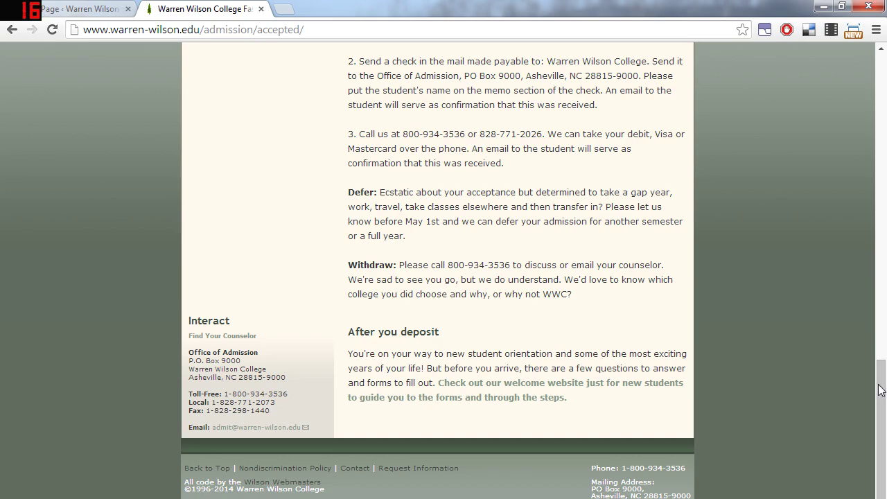
drag(885, 458, 885, 149)
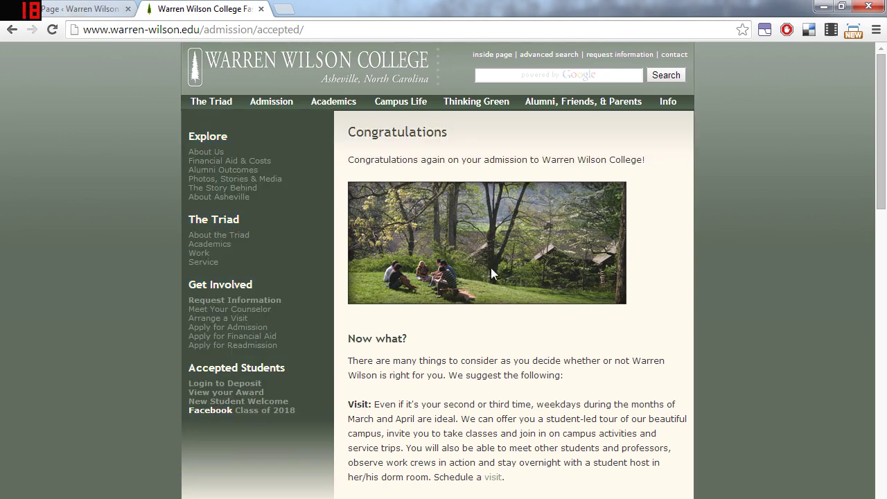
Step: Copy the accepted-students page's content, from the end of the "After you deposit" section up to the opening congratulations line
drag(881, 202, 872, 489)
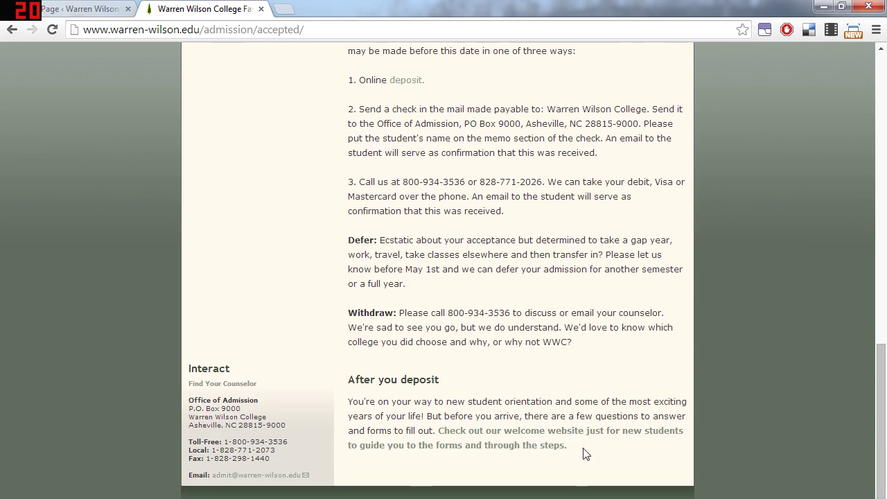
drag(584, 451, 444, 138)
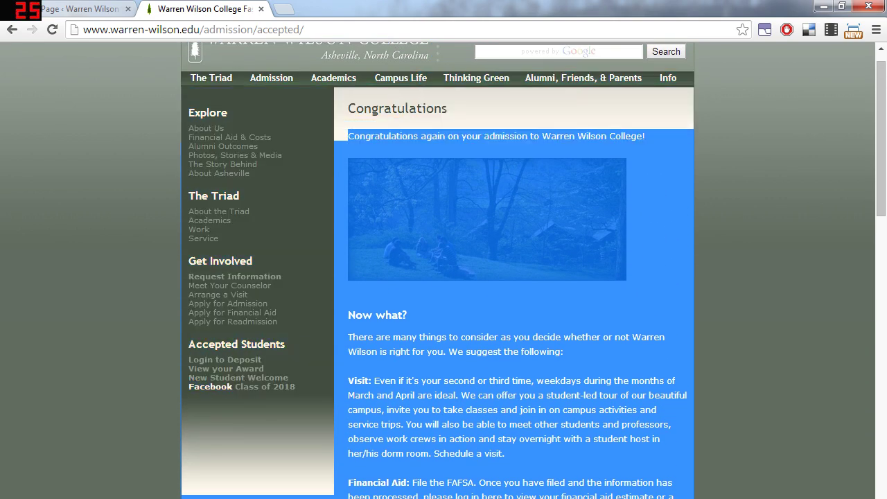
scroll(457, 284, down, 6)
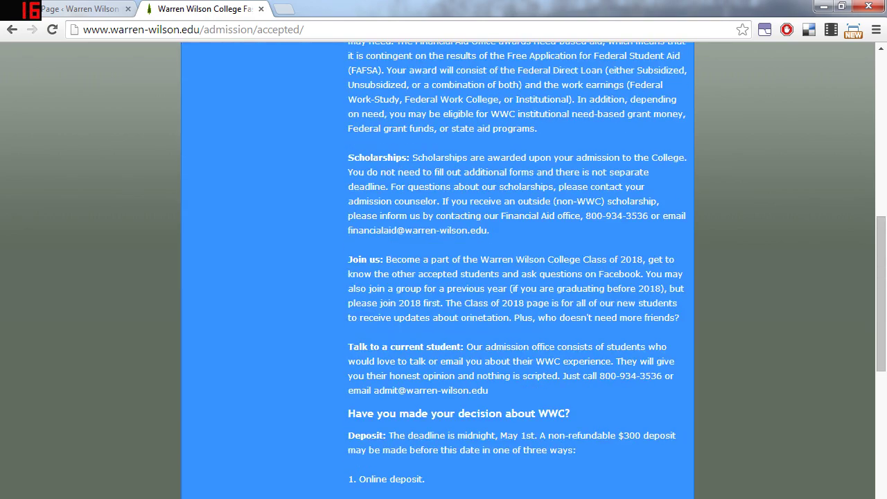
scroll(460, 275, up, 8)
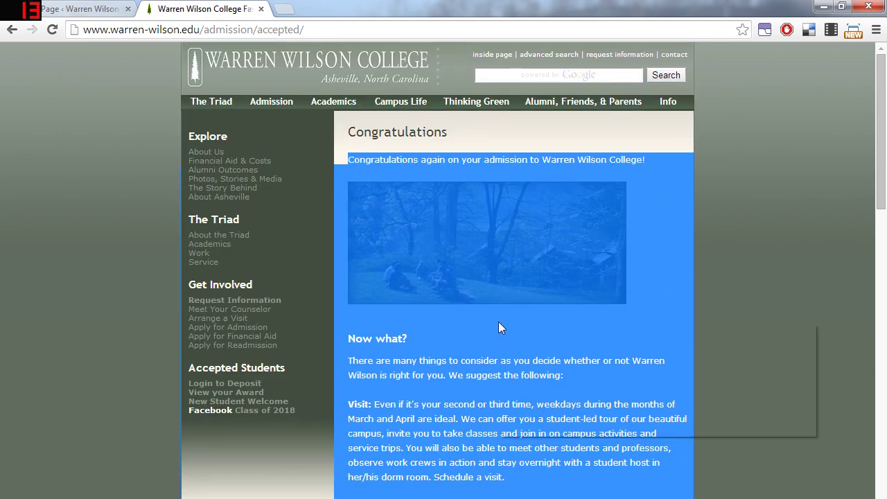
right_click(498, 322)
click(521, 334)
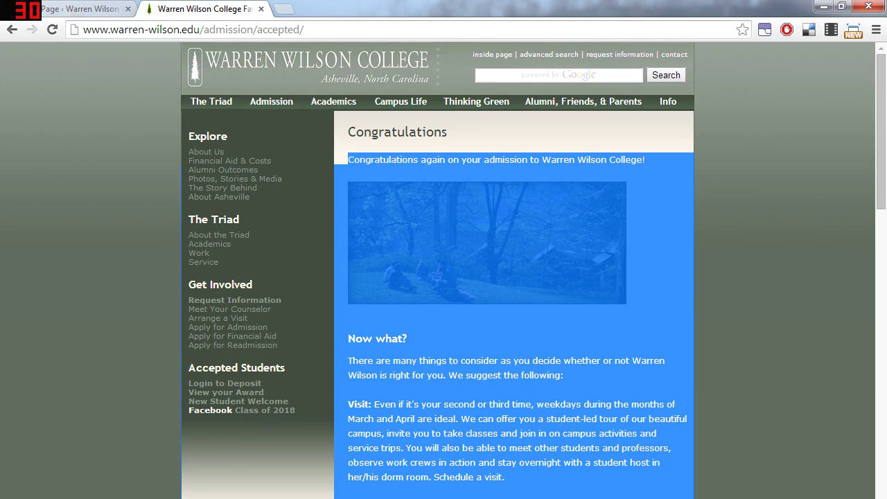
Step: Switch to Notepad, clear its old text and paste the copied page content there as plain text
click(179, 497)
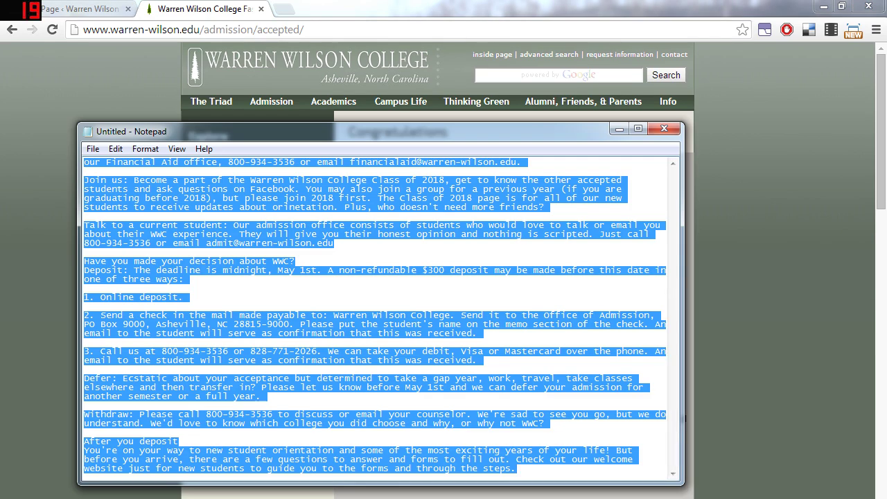
key(Delete)
drag(356, 131, 436, 132)
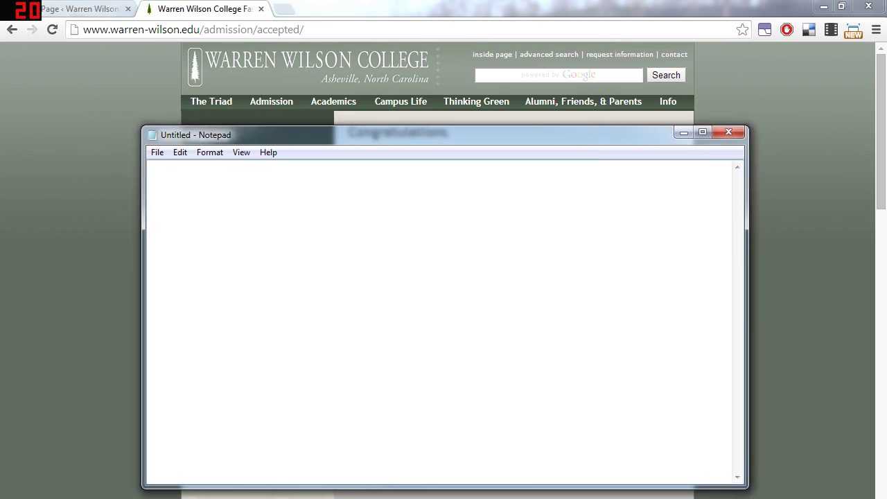
right_click(260, 206)
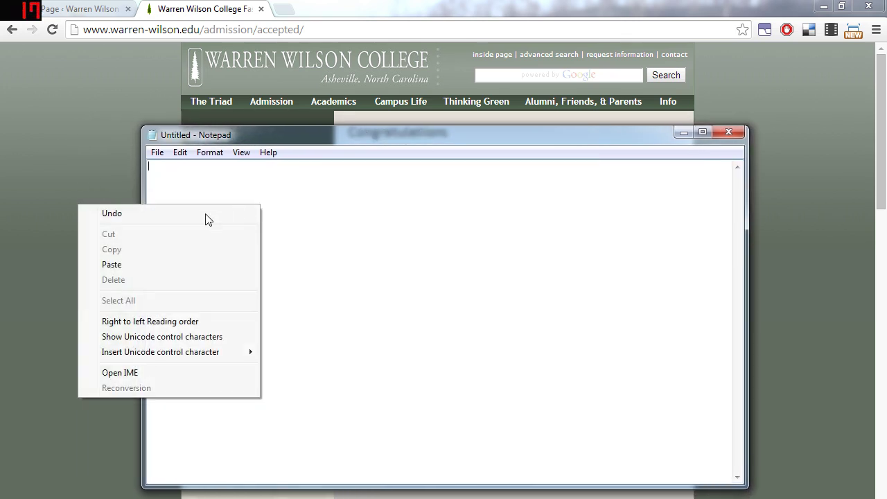
click(140, 268)
scroll(446, 319, up, 8)
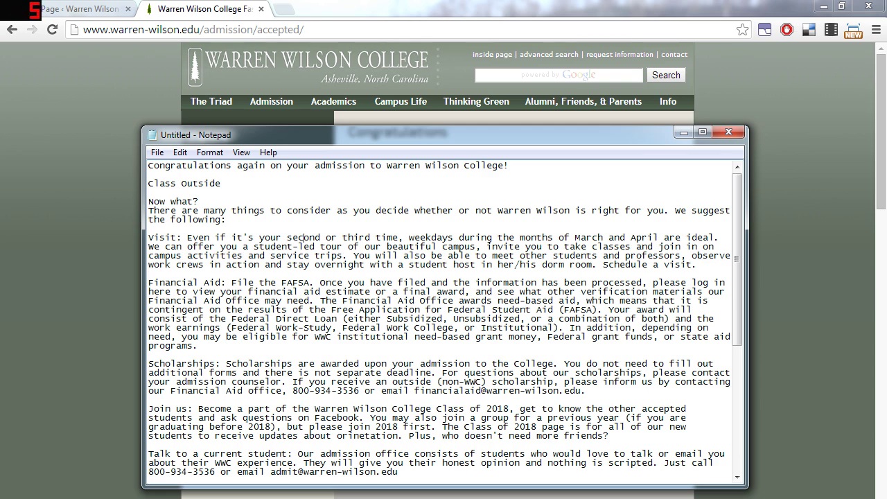
Step: Copy all the plain text from Notepad into the WordPress draft's empty body and return to its beginning
key(ctrl+a)
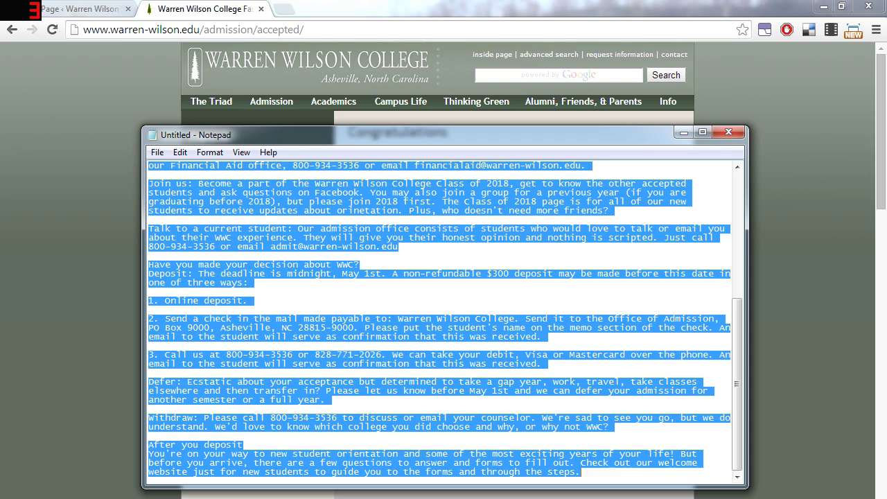
click(80, 9)
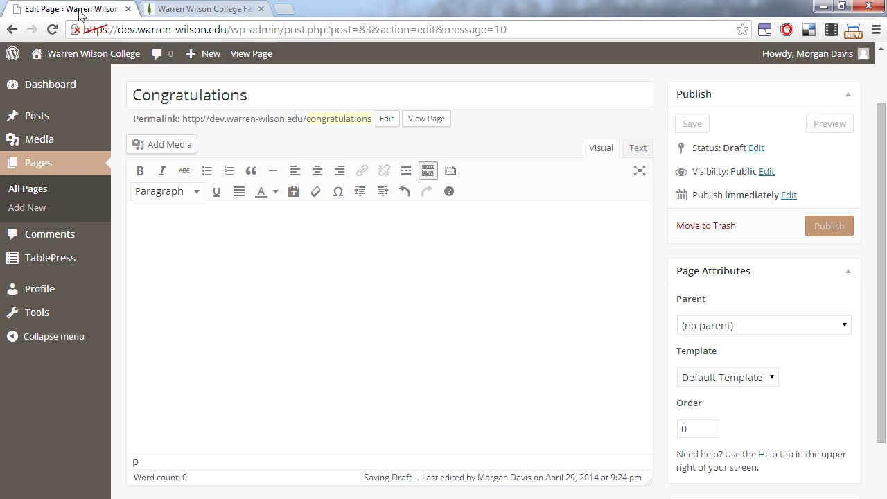
click(266, 238)
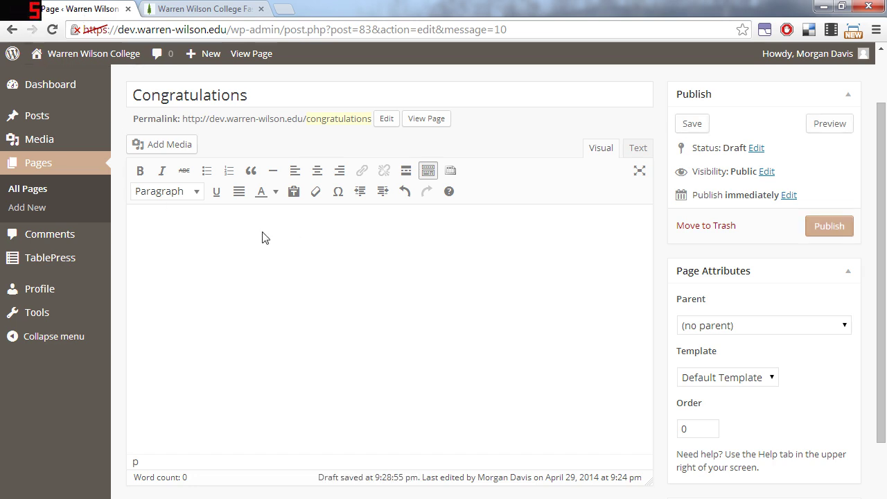
key(ctrl+v)
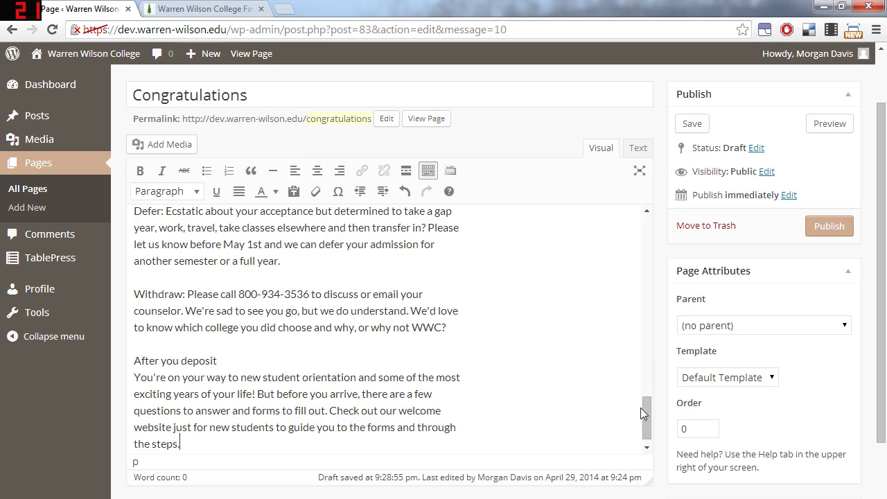
drag(643, 409, 642, 225)
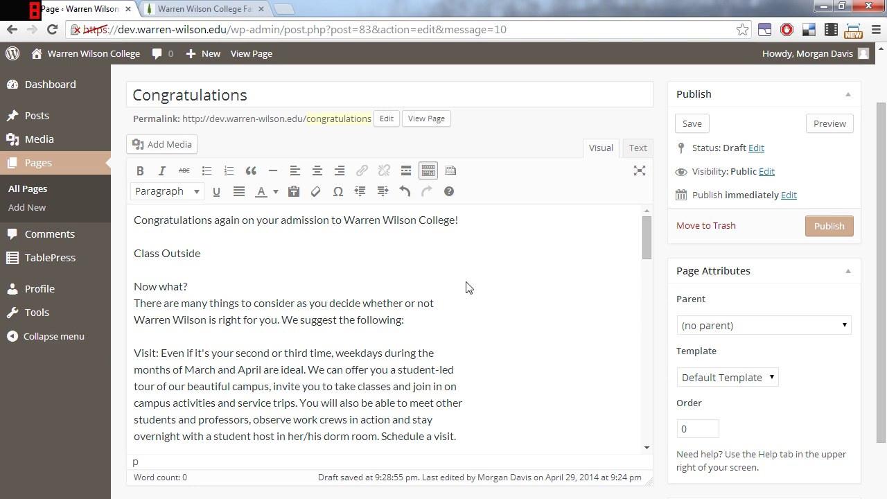
Step: Check the original page's opening image and text against the draft's plain-text version
click(232, 9)
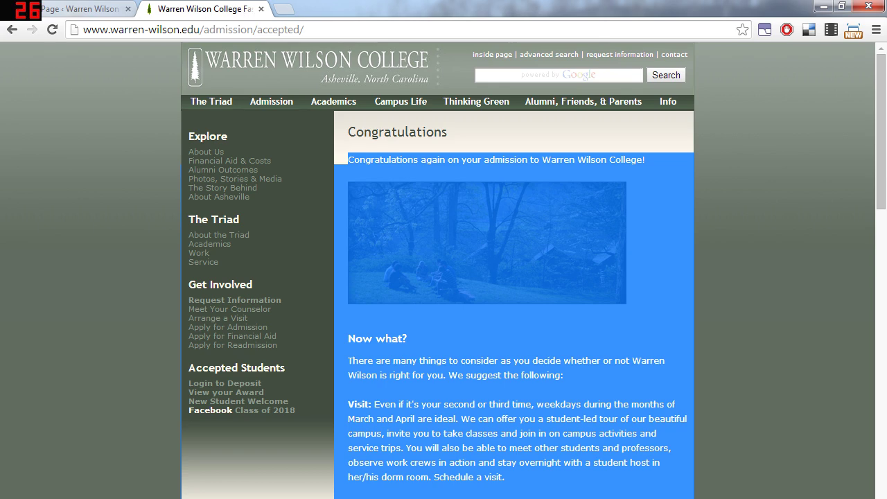
click(461, 152)
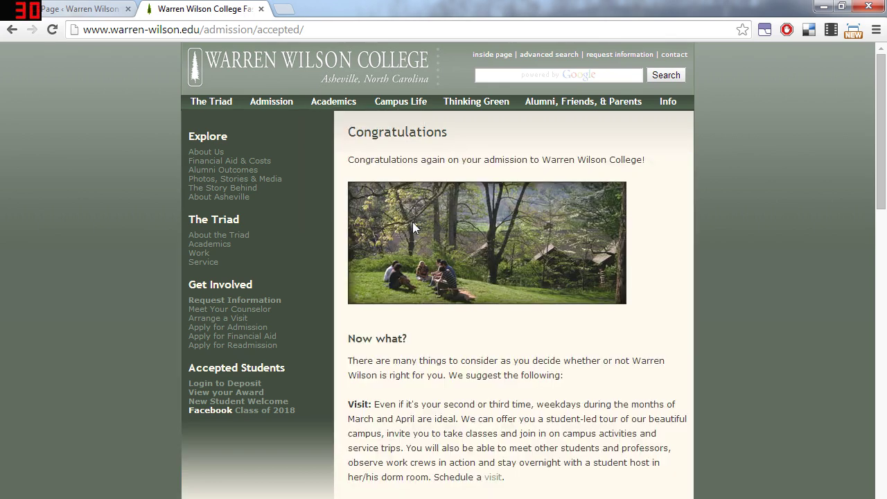
key(ctrl+shift+Tab)
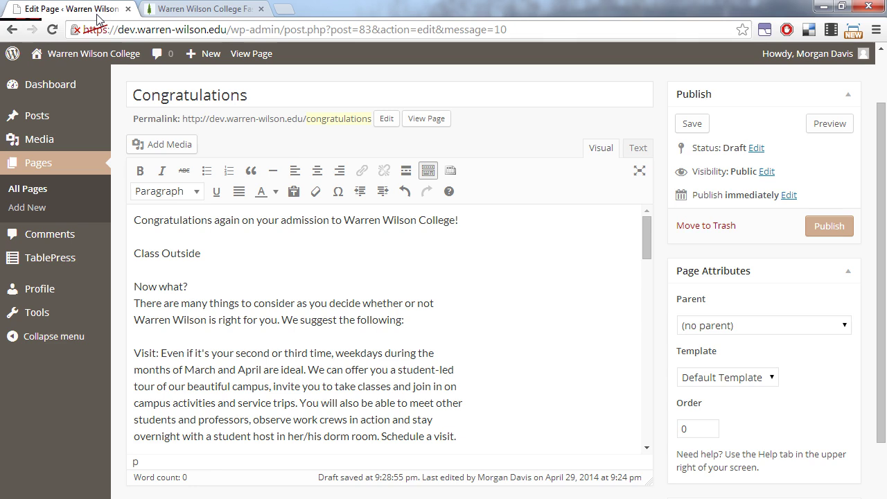
Step: Compare the "Class Outside" line with the original page's image, and delete that line and its extra blank line from the draft
drag(201, 253, 134, 253)
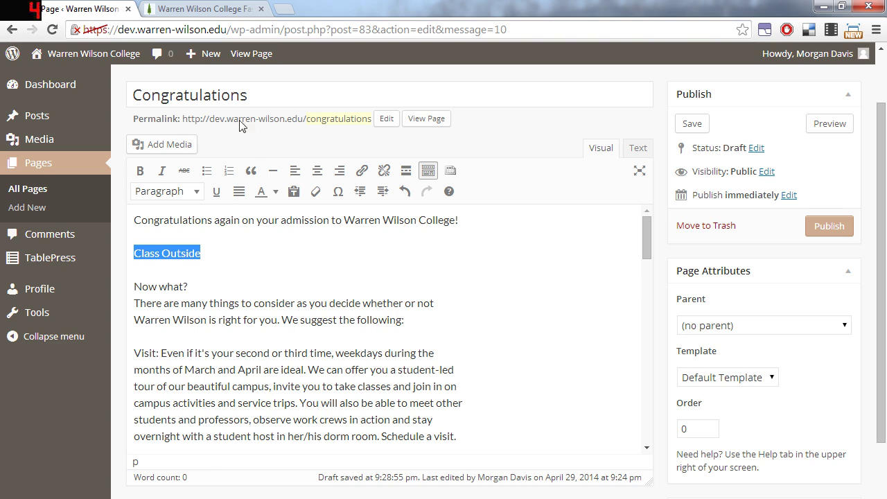
click(199, 9)
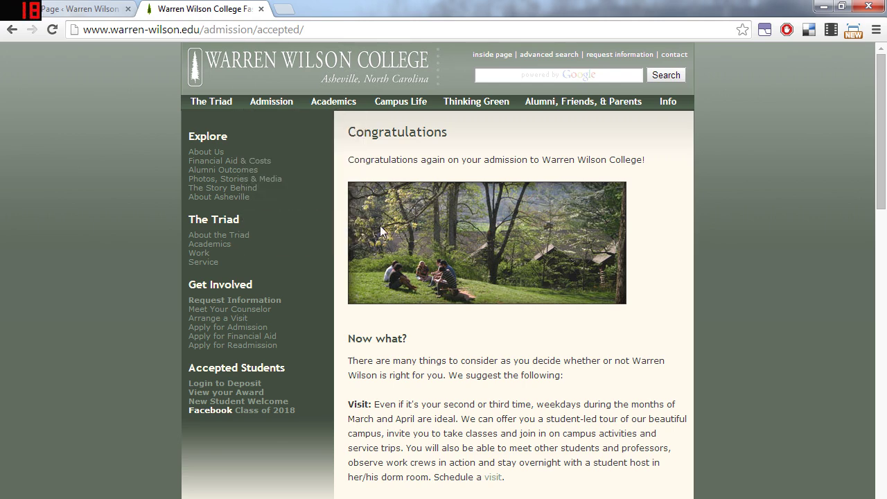
click(93, 10)
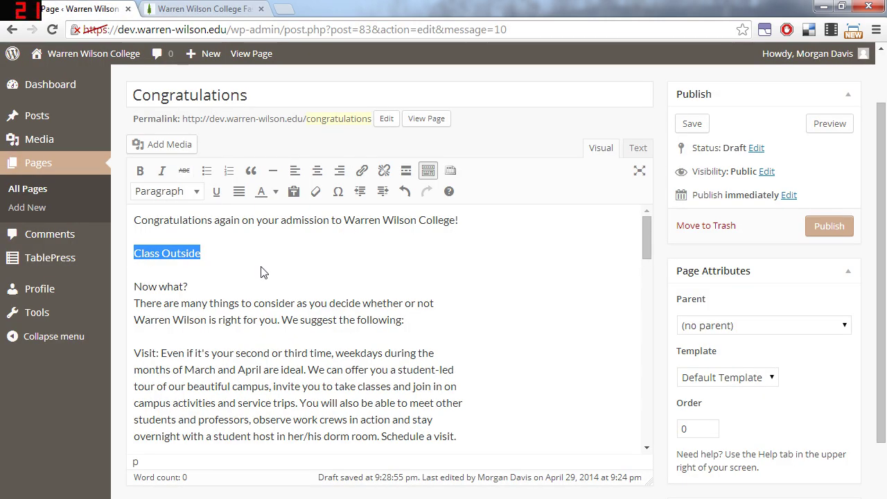
key(BackSpace)
key(BackSpace)
key(BackSpace)
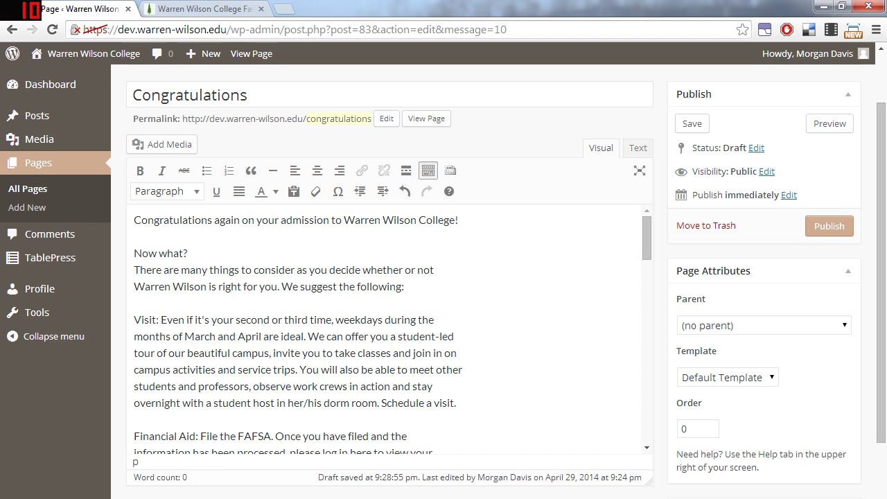
Step: Examine the links and bold labels in the "Now what?" section of the original accepted-students page
click(214, 10)
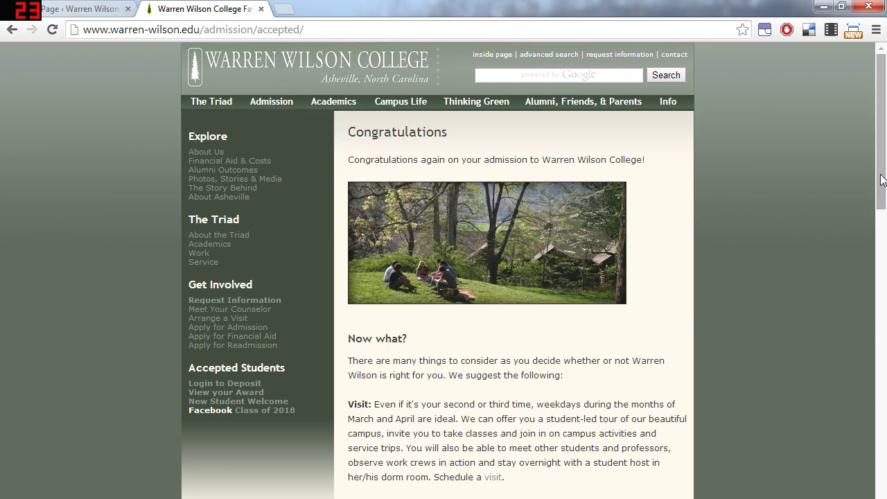
drag(881, 180, 878, 269)
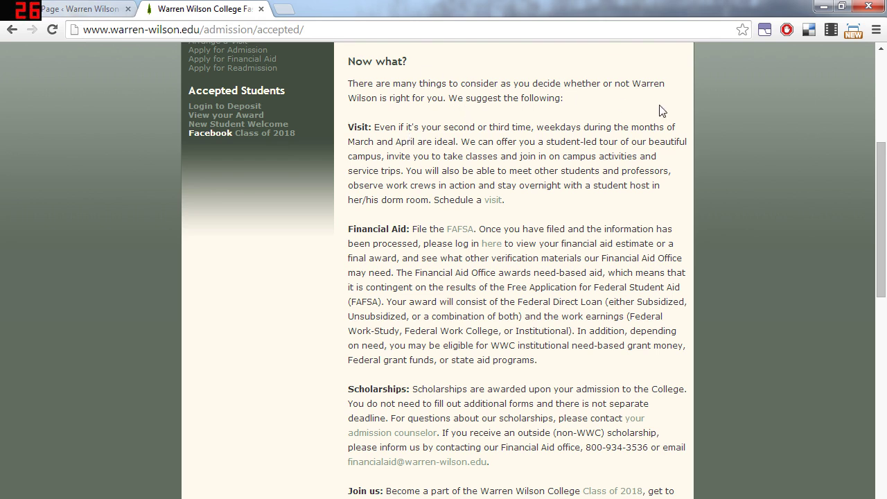
Step: Return to the WordPress draft, try to format only the "Now what?" line as Heading 2, and undo it
drag(883, 177, 871, 112)
click(82, 8)
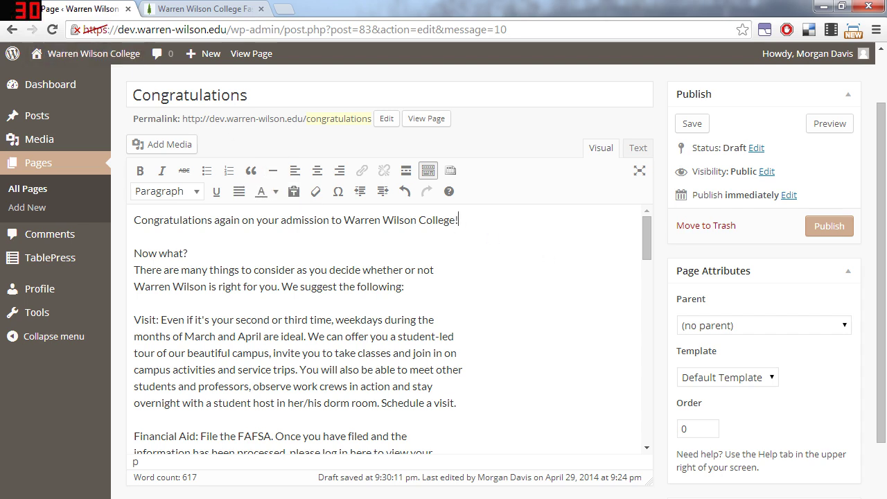
drag(188, 253, 134, 253)
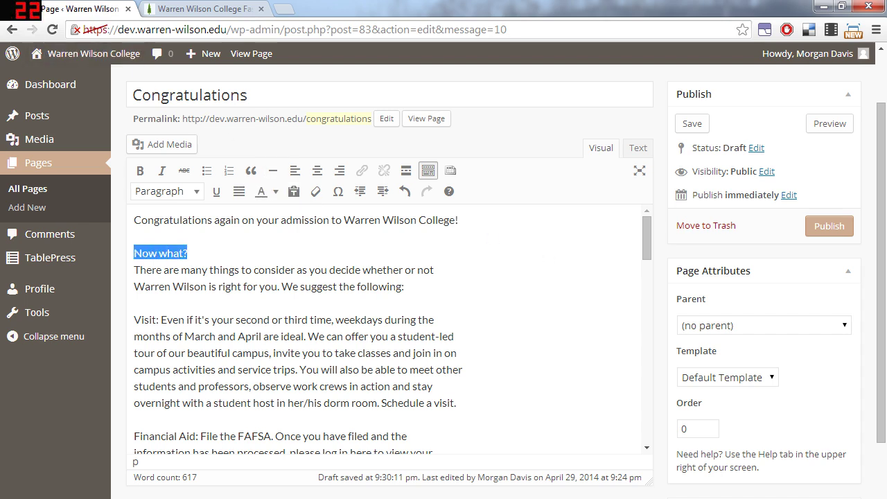
click(197, 197)
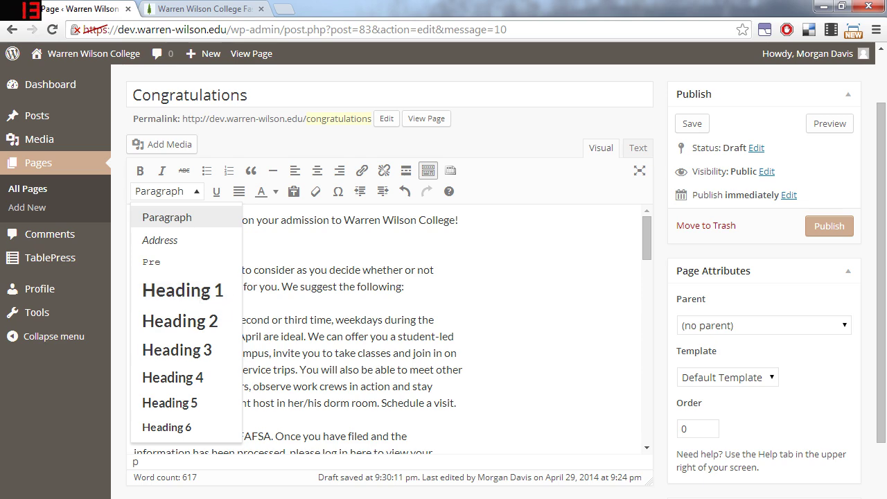
click(202, 321)
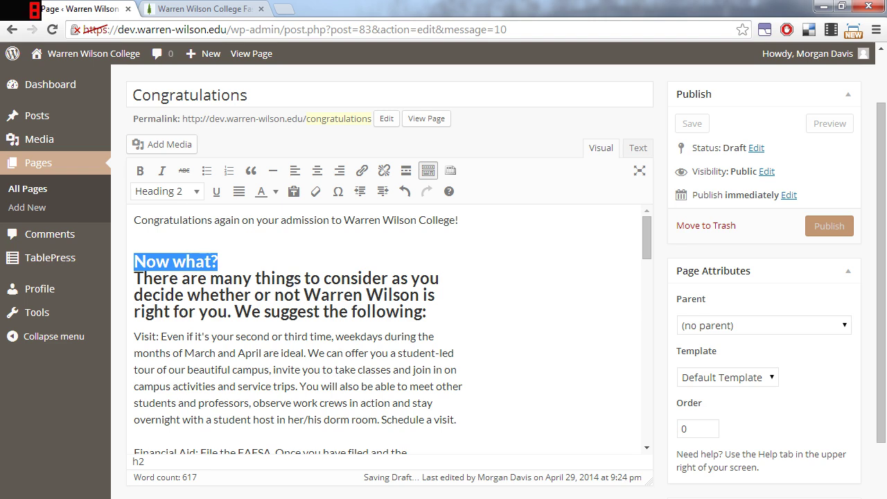
key(Right)
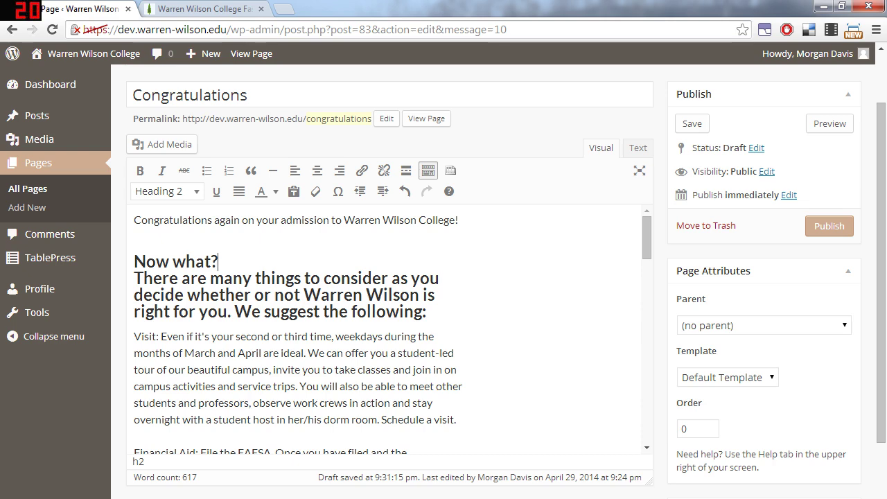
click(404, 193)
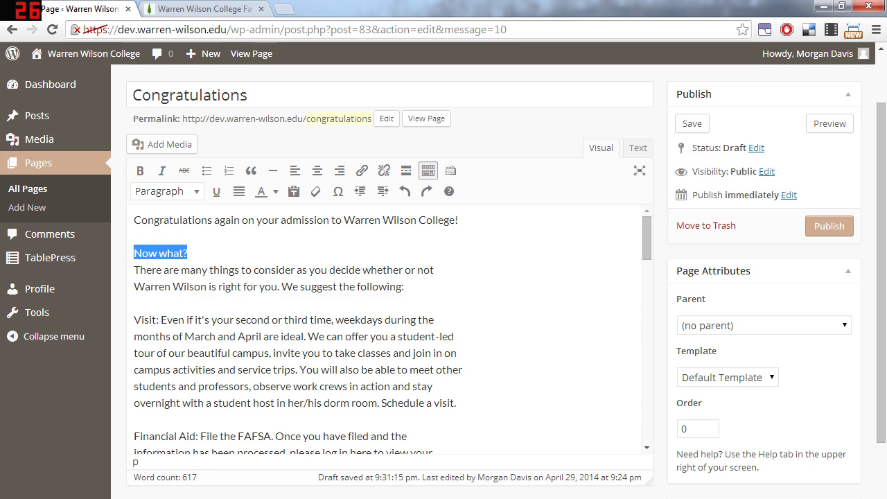
Step: Split "Now what?" from the text below it into its own paragraph and format it as Heading 2
click(188, 253)
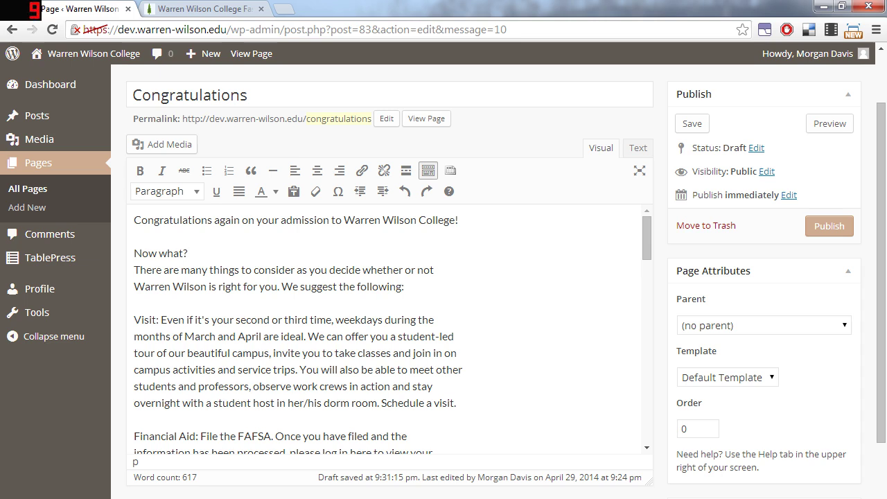
key(Delete)
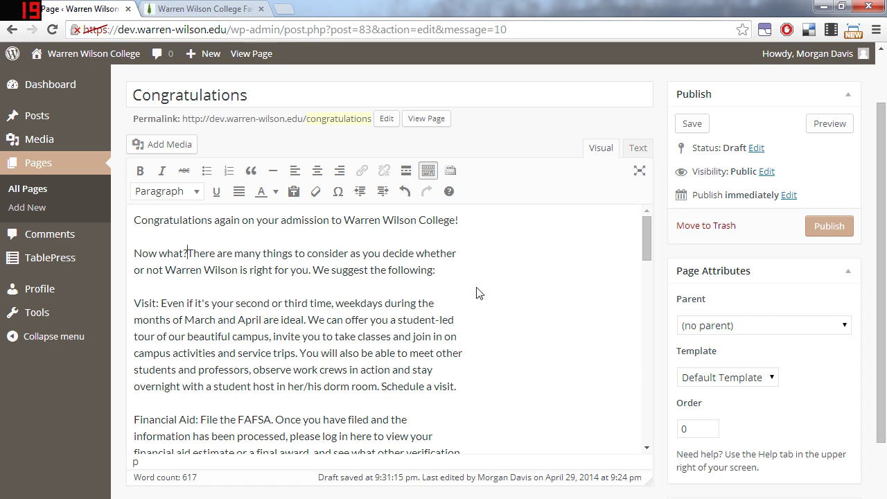
key(Return)
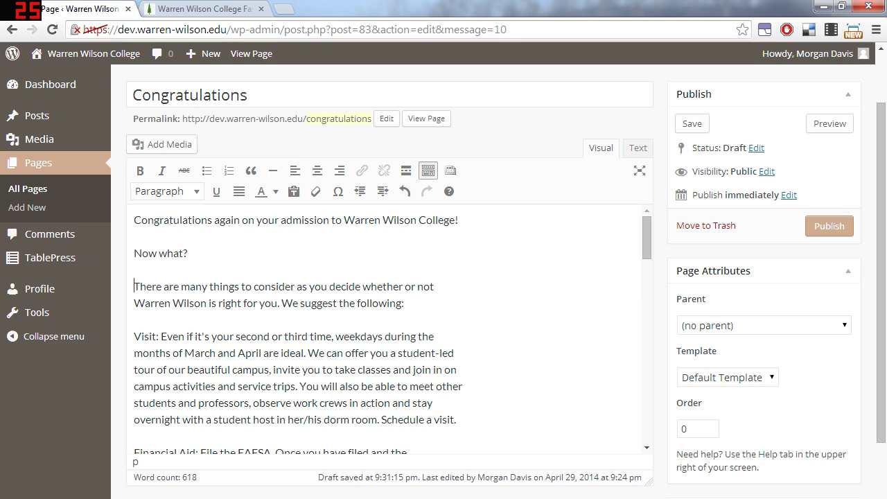
drag(133, 286, 405, 303)
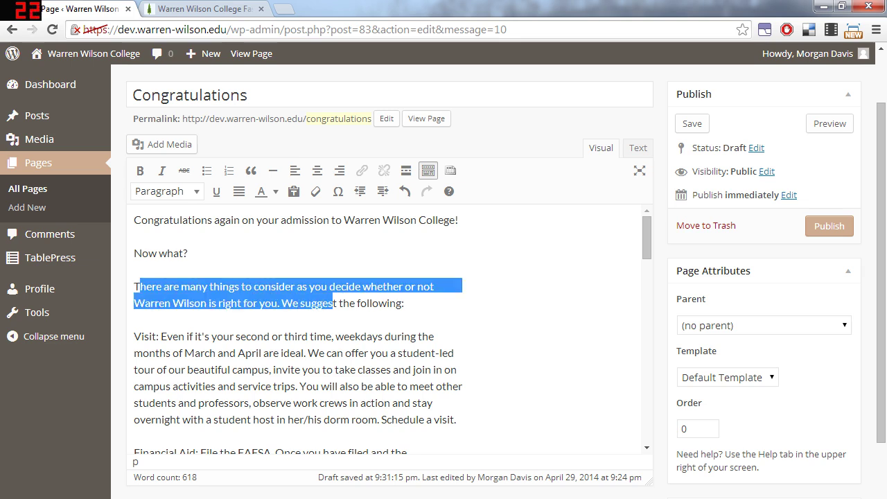
drag(187, 253, 134, 253)
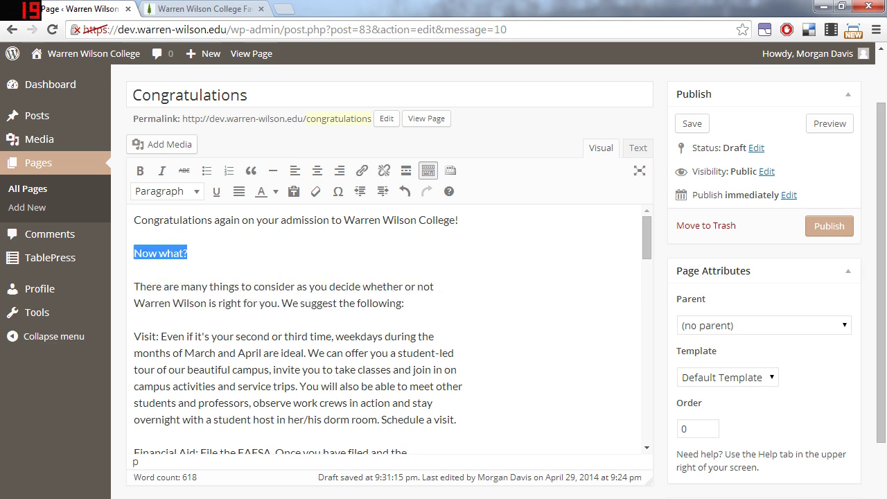
click(193, 194)
click(182, 321)
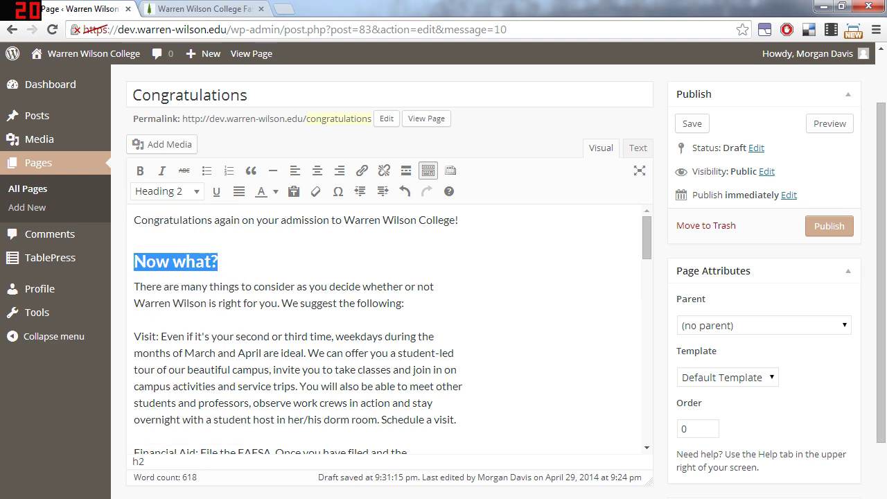
click(218, 303)
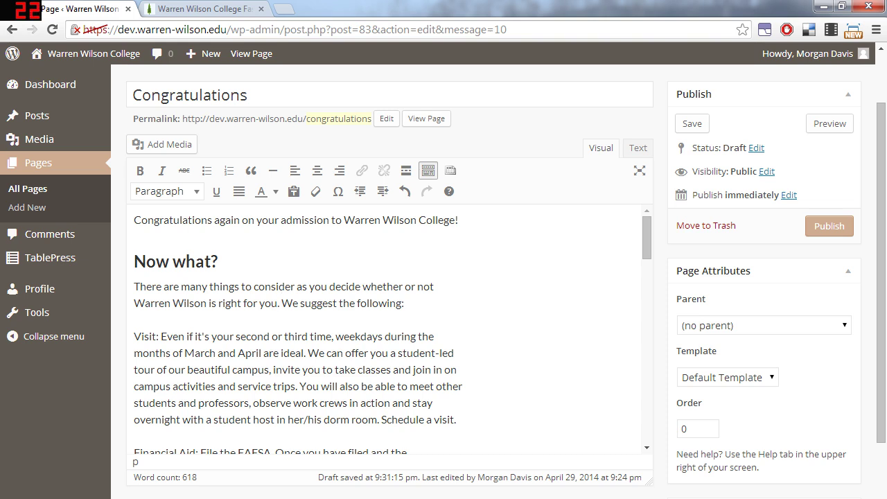
Step: Try splitting off "We suggest the following:" as a new paragraph, and replace that with a single line break
drag(282, 303, 405, 303)
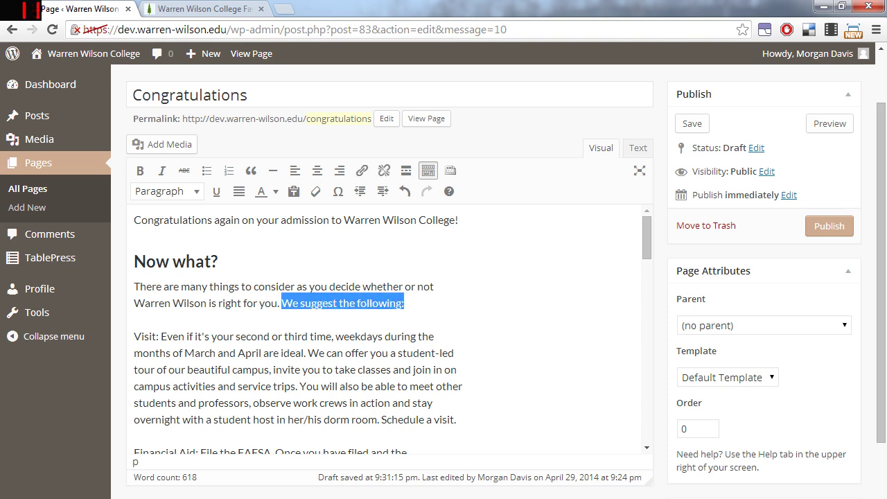
click(281, 303)
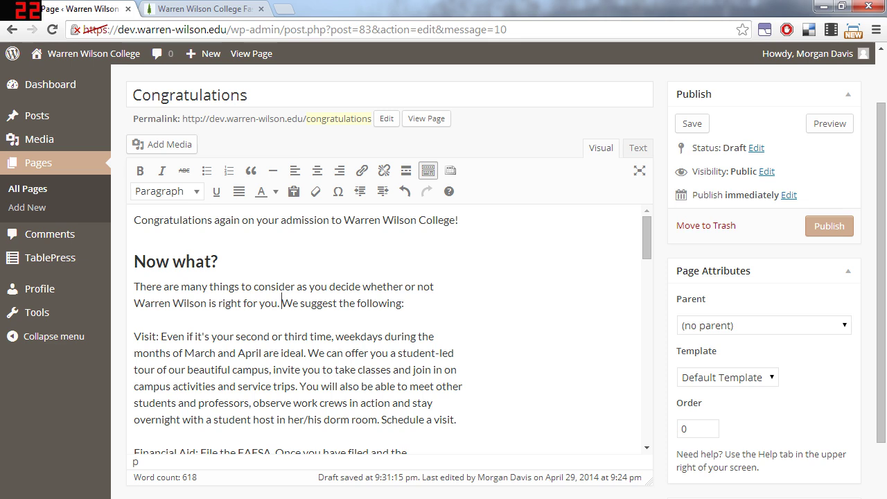
key(Return)
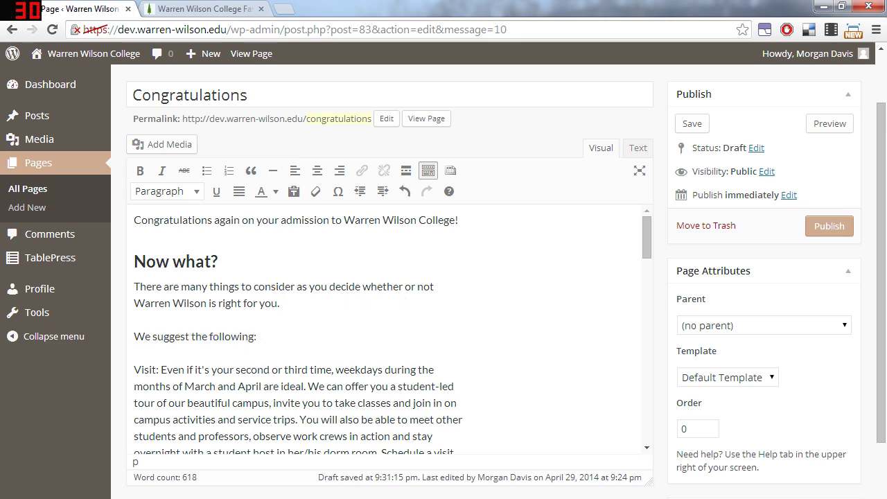
key(BackSpace)
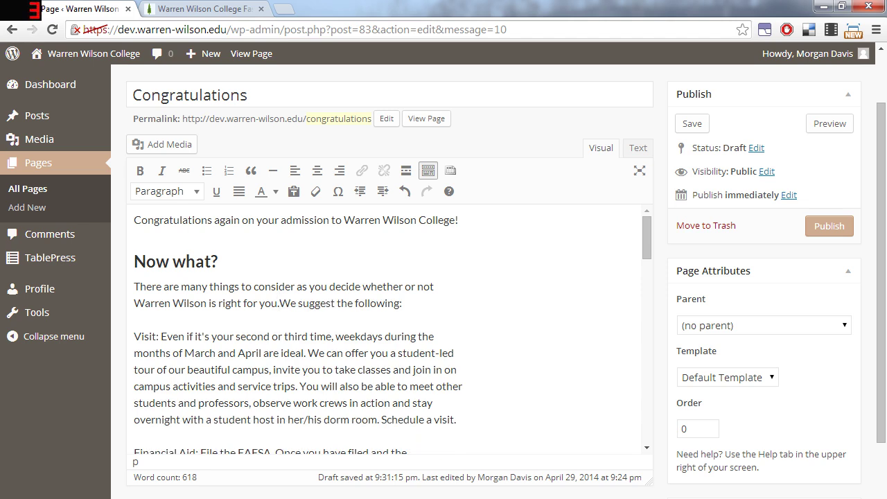
key(shift+Return)
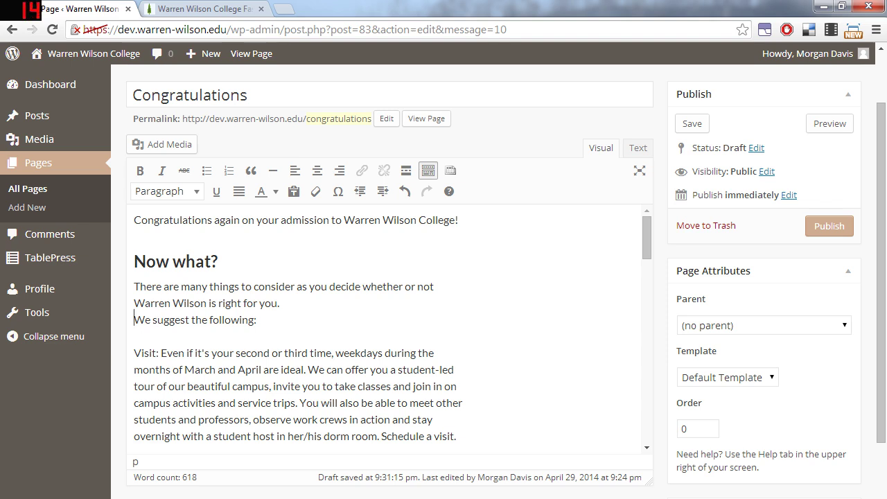
Step: Try to format only the "We suggest the following:" line as Heading 2
key(End)
key(ctrl+shift+Left)
key(ctrl+shift+Left)
key(ctrl+shift+Left)
key(ctrl+shift+Left)
key(ctrl+shift+Left)
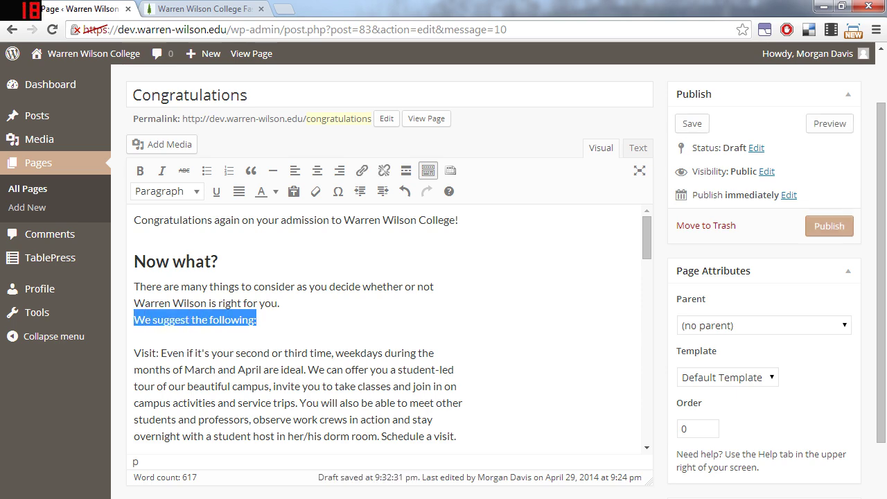
click(197, 193)
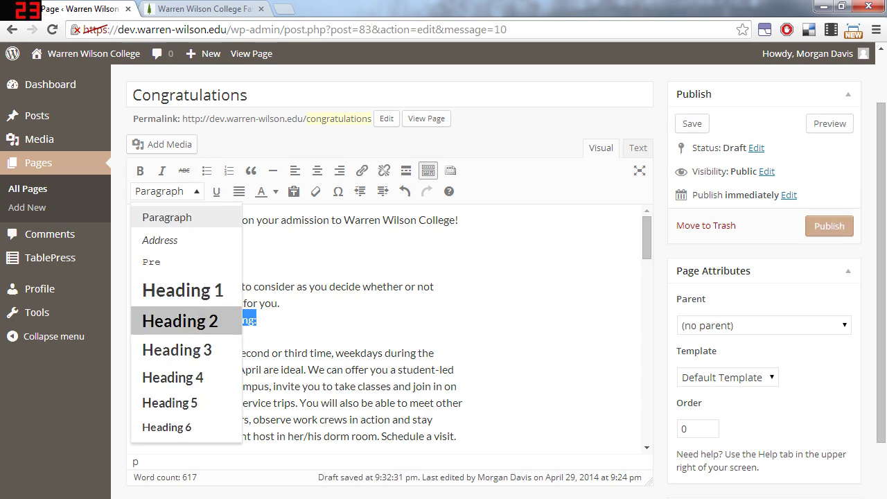
click(179, 321)
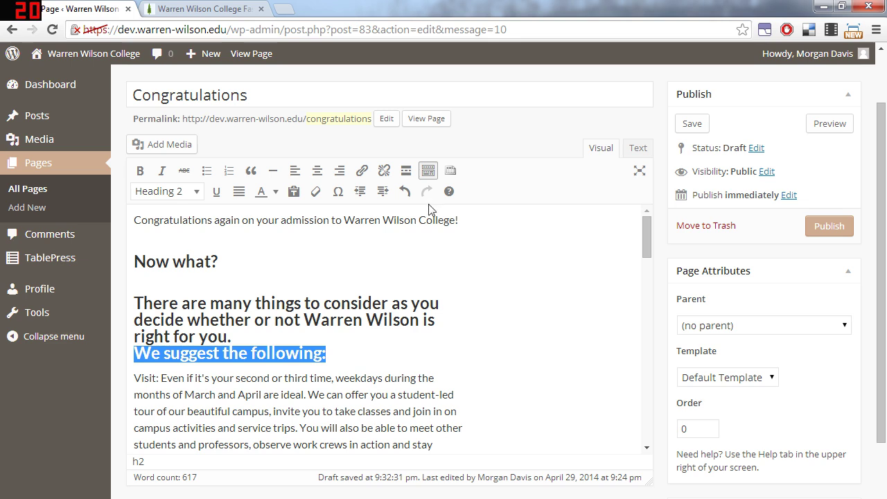
Step: Undo the Heading 2 formatting and rejoin "We suggest the following:" with the sentence before it
click(405, 195)
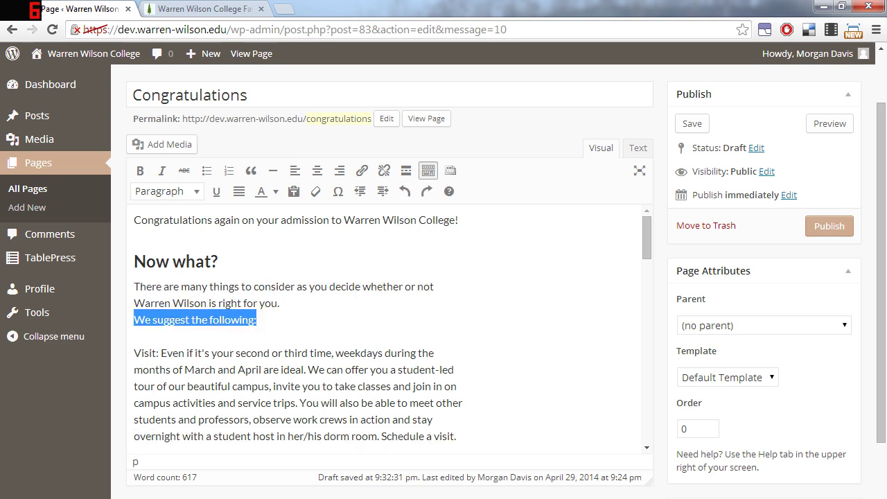
click(279, 303)
key(Delete)
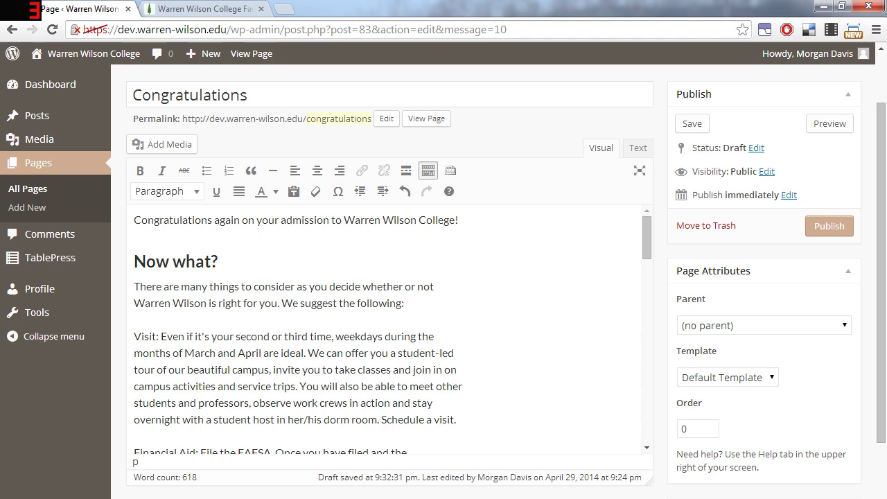
click(237, 303)
Step: Split "Have you made your decision about WWC?" from the "Deposit:" text below it into its own paragraph
drag(644, 227, 635, 354)
drag(340, 282, 133, 282)
click(136, 283)
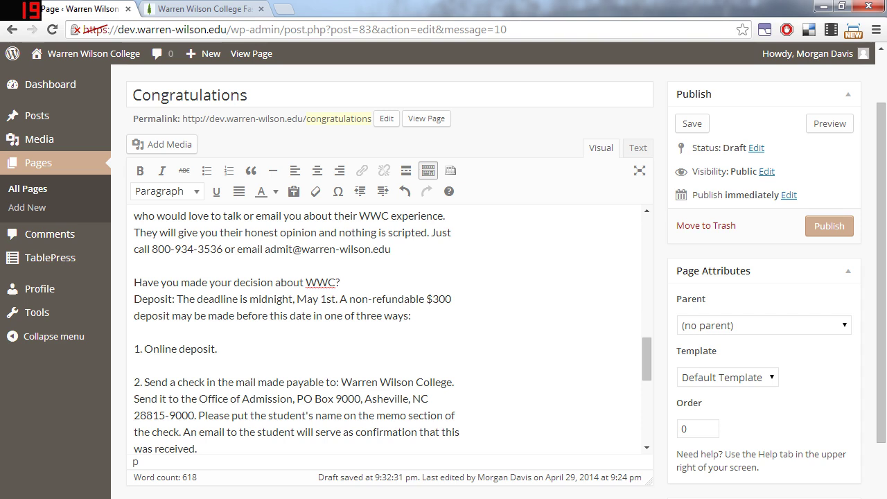
key(Delete)
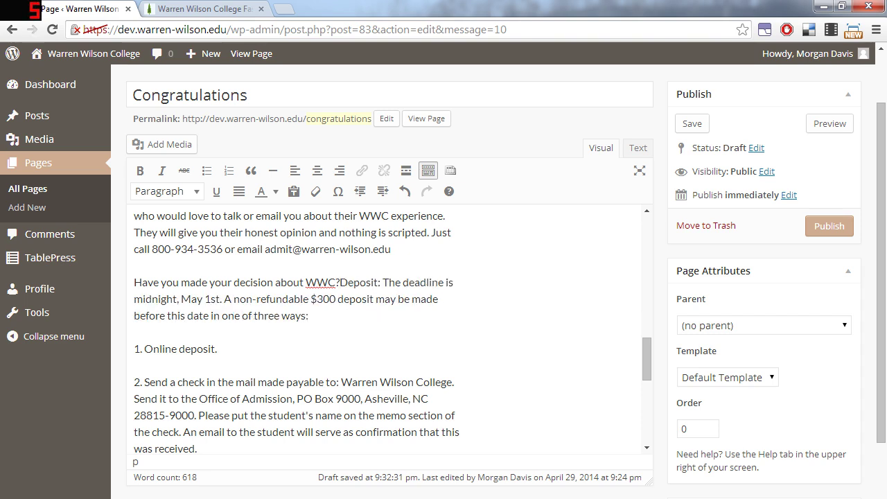
key(Return)
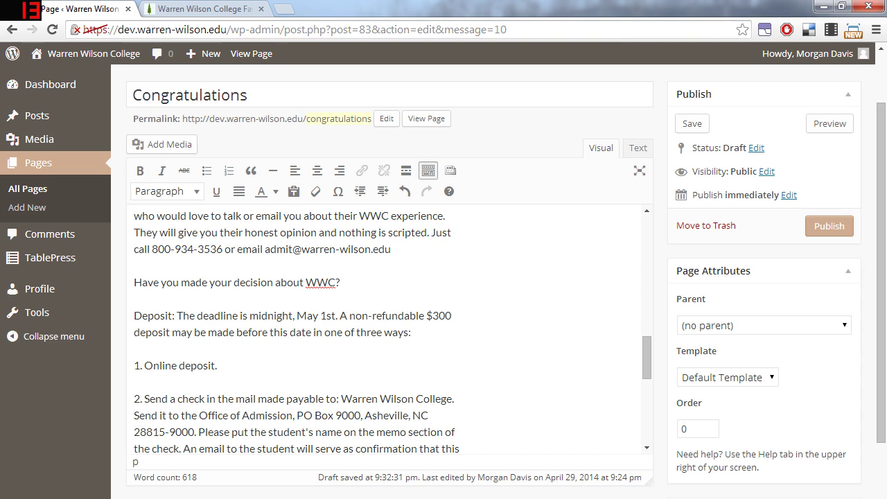
Step: Format the "Have you made your decision about WWC?" line as Heading 2
key(shift+Left)
key(shift+Left)
key(shift+Left)
key(shift+Left)
key(shift+Left)
key(shift+Left)
key(shift+Left)
key(shift+Left)
key(shift+Left)
key(shift+Left)
key(shift+Left)
key(shift+Left)
key(shift+Left)
key(shift+Left)
key(shift+Left)
key(shift+Left)
key(shift+Left)
key(shift+Left)
key(shift+Left)
key(shift+Left)
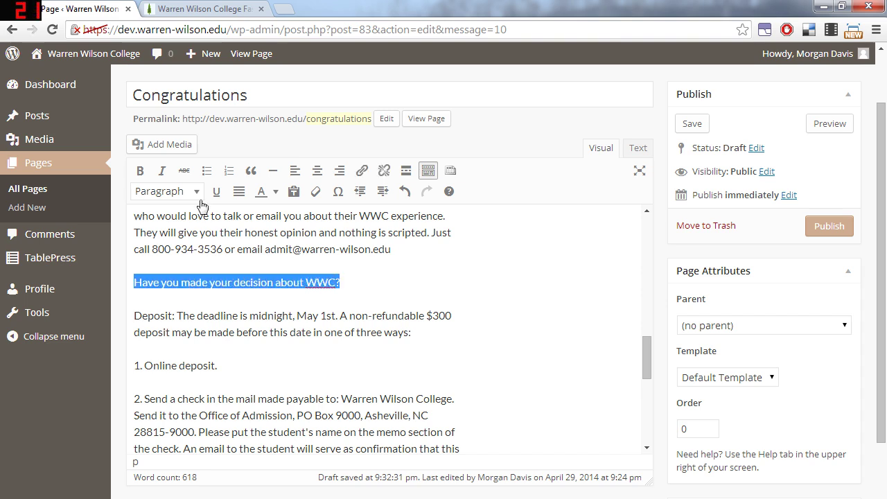
click(196, 192)
click(204, 321)
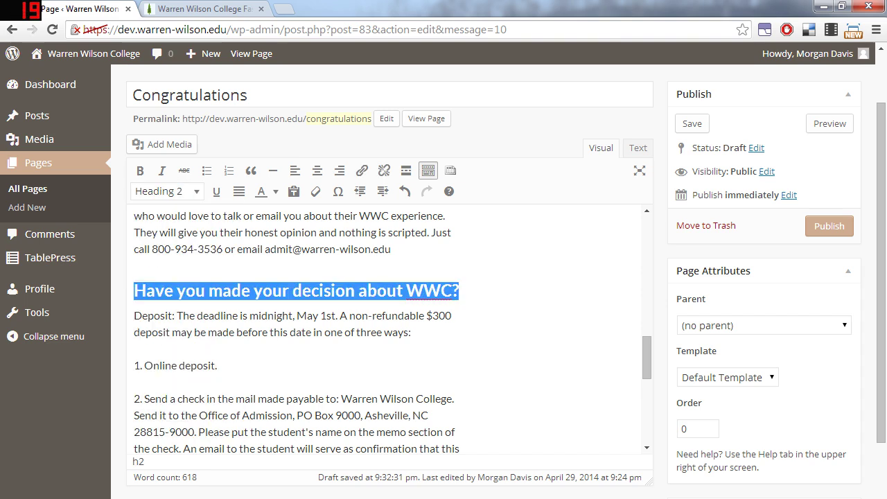
click(355, 316)
Step: Select the "Deposit:" label, review the available heading formats, and close the choices without applying one
scroll(471, 345, down, 1)
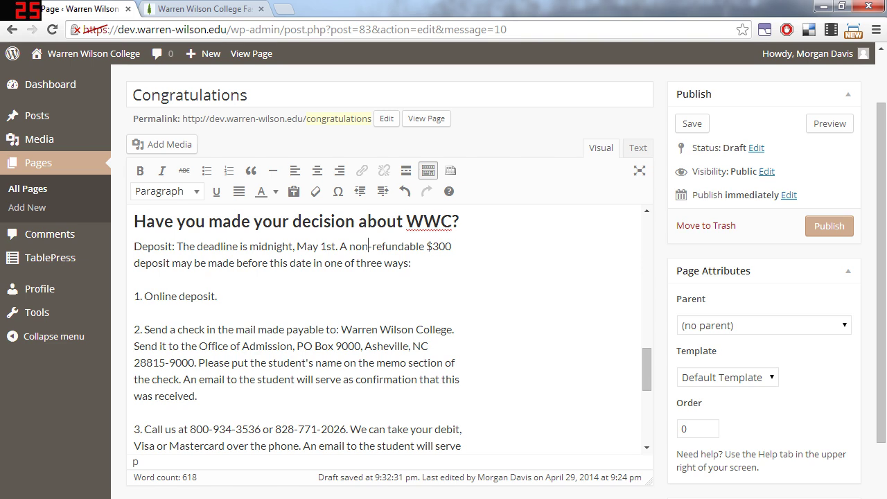
drag(175, 246, 134, 246)
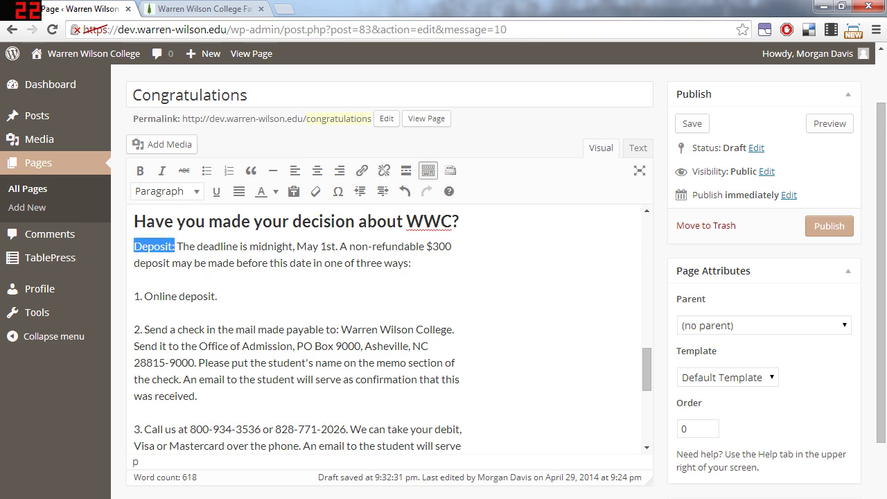
click(189, 192)
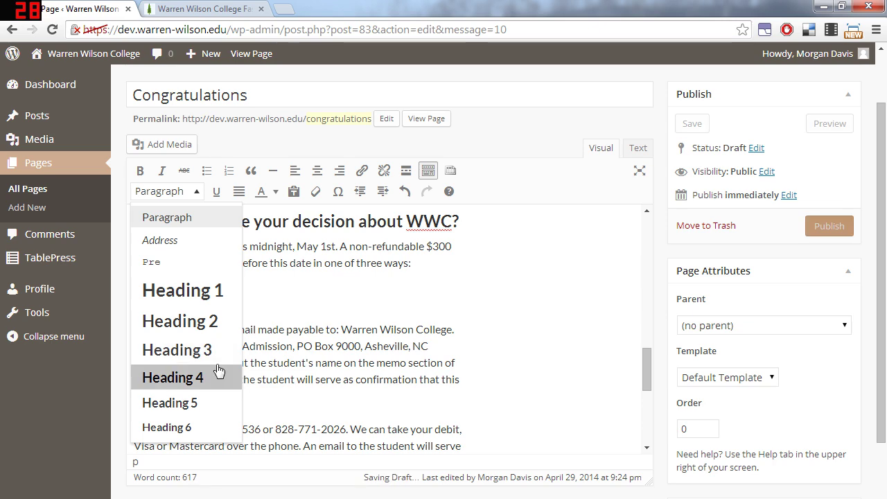
click(297, 262)
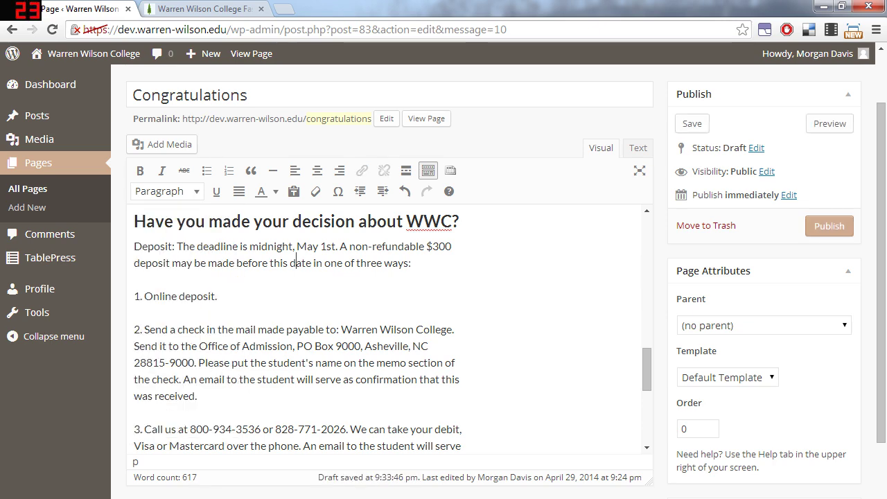
Step: Split "After you deposit" from the text below it into its own paragraph and format it as Heading 2
scroll(297, 263, down, 4)
scroll(297, 263, down, 4)
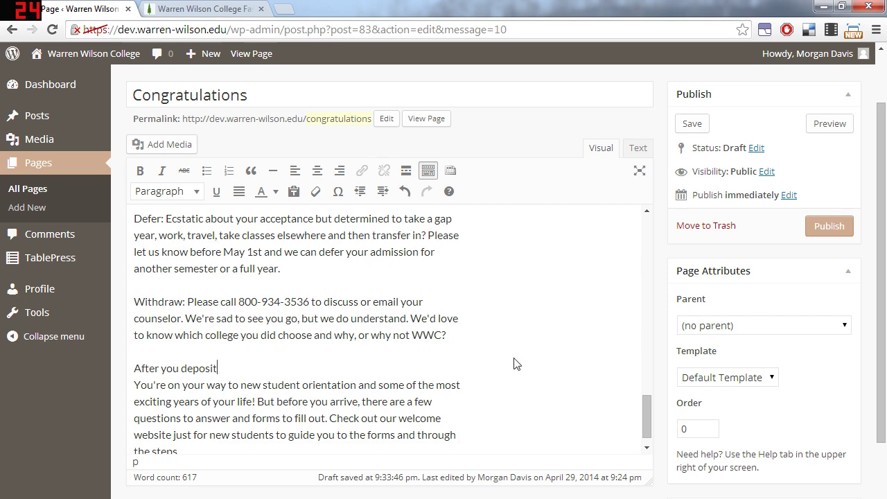
key(Delete)
key(Return)
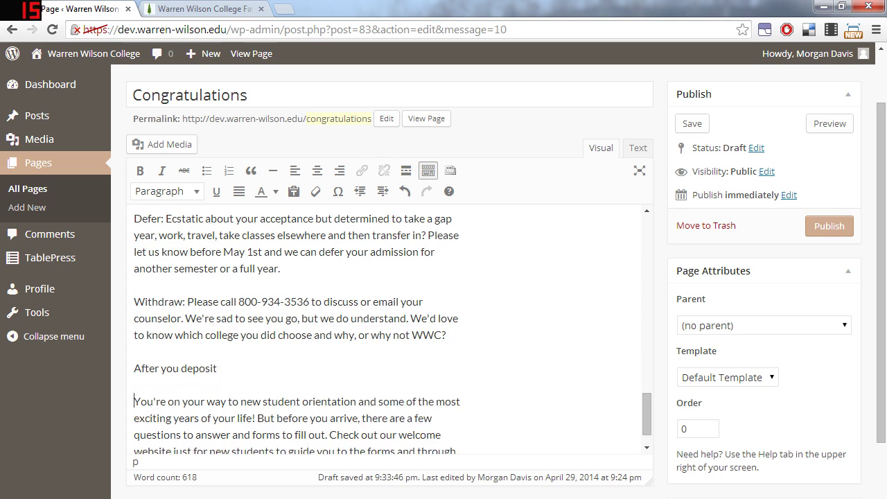
triple_click(201, 368)
click(188, 194)
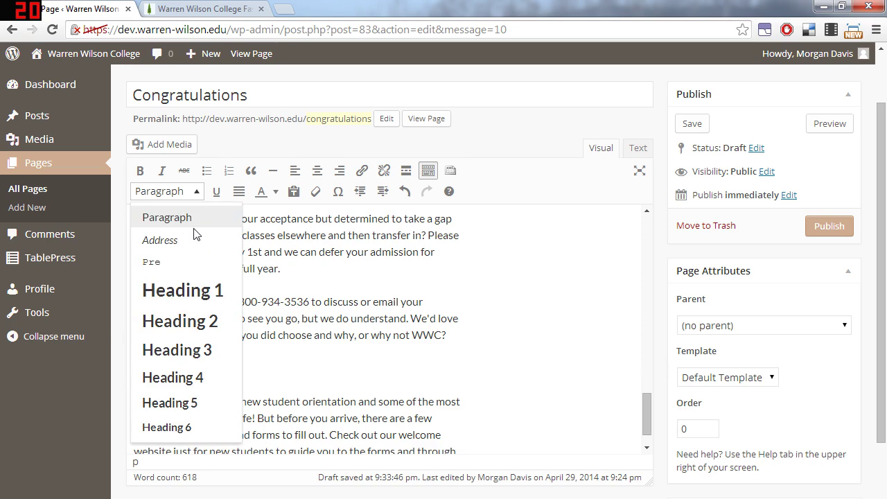
click(193, 323)
click(237, 301)
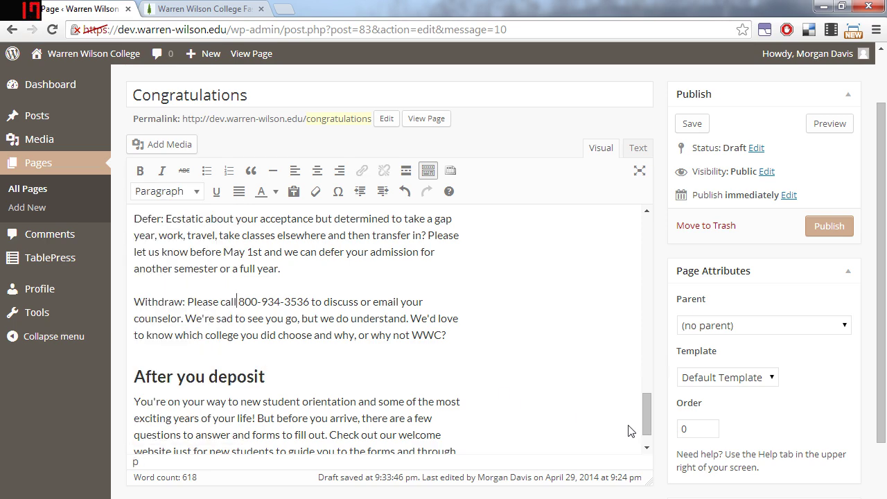
Step: Check the original accepted-students page for bold labels and make the "Visit:" label bold in the draft
drag(644, 418, 648, 221)
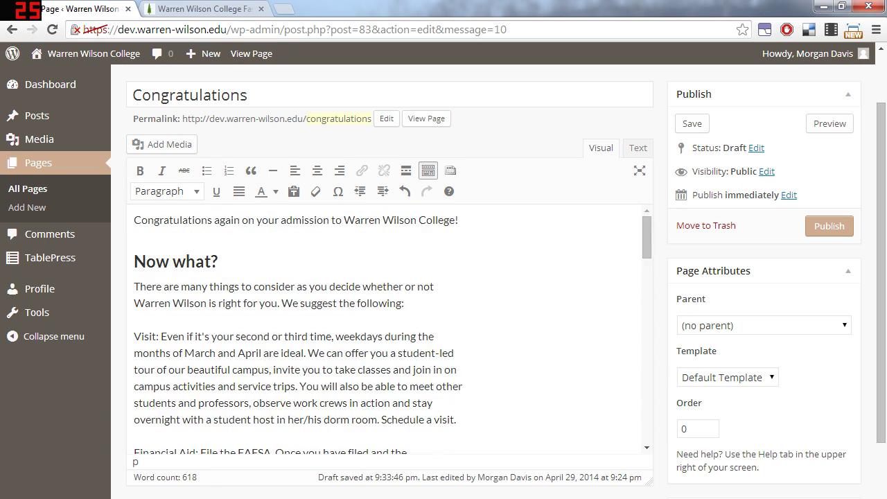
click(206, 9)
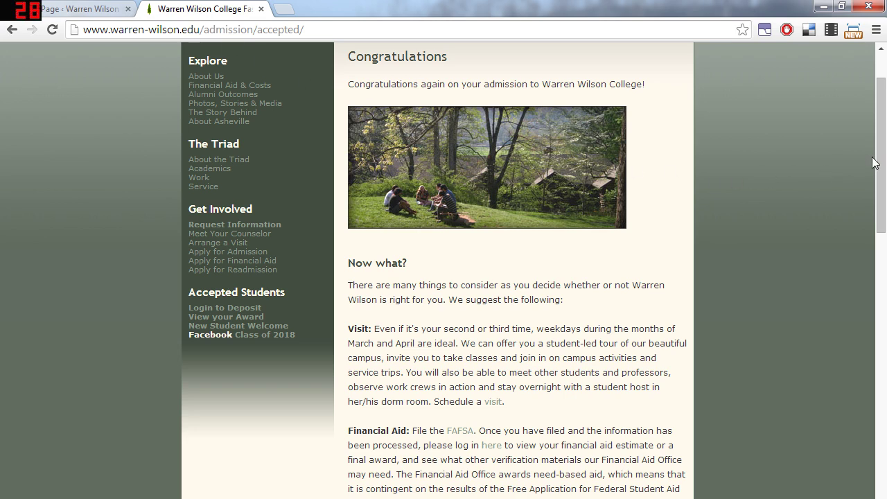
drag(882, 158, 882, 238)
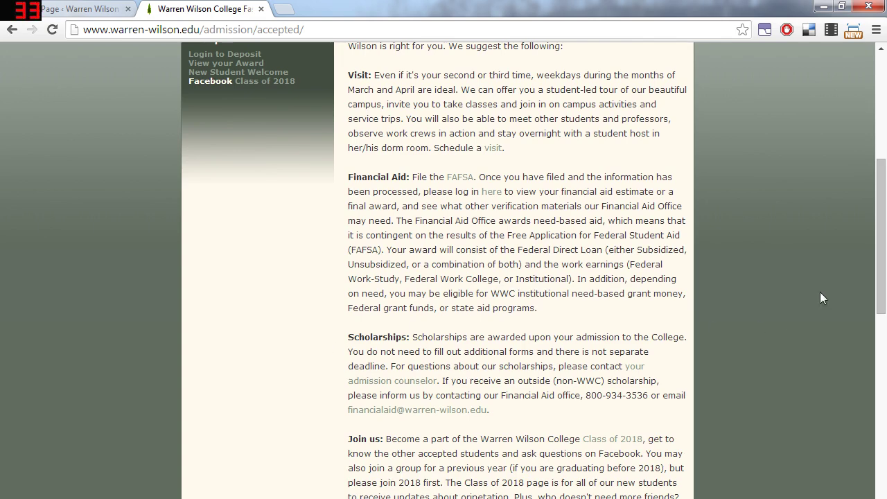
drag(882, 279, 884, 166)
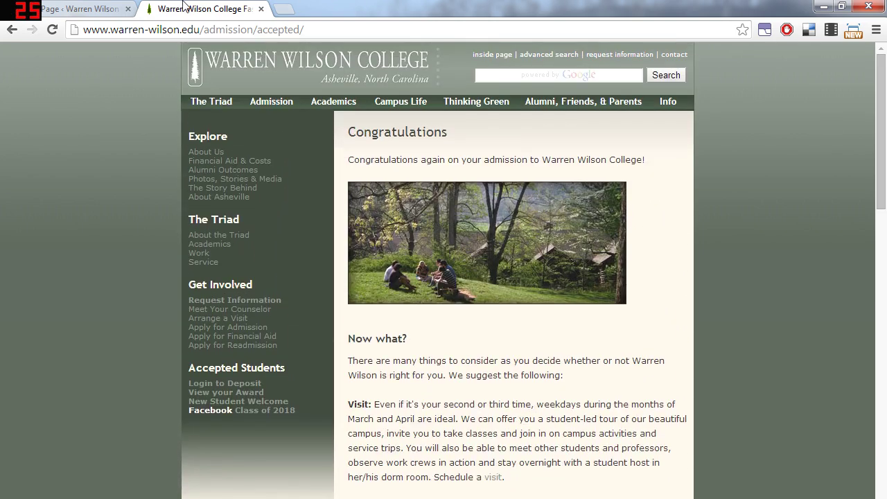
click(88, 9)
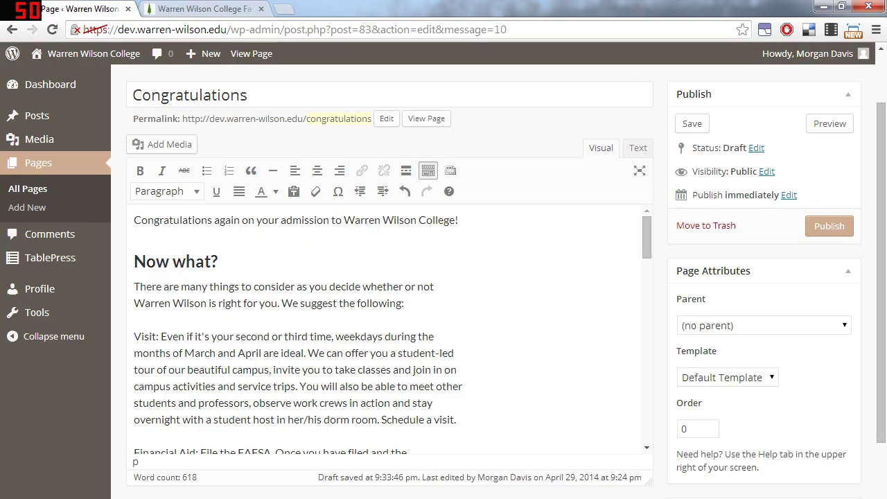
drag(160, 336, 134, 336)
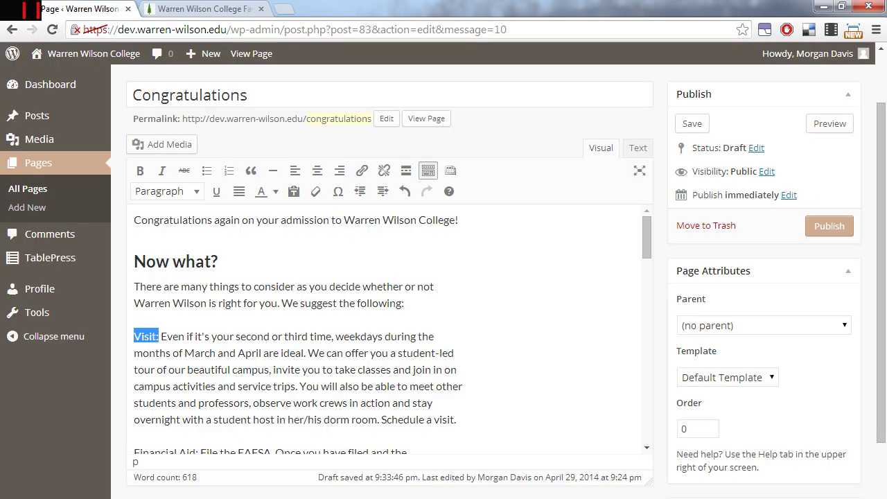
click(140, 171)
Step: Make the "Financial Aid:" label at the start of its paragraph bold
drag(645, 235, 646, 263)
drag(200, 284, 134, 284)
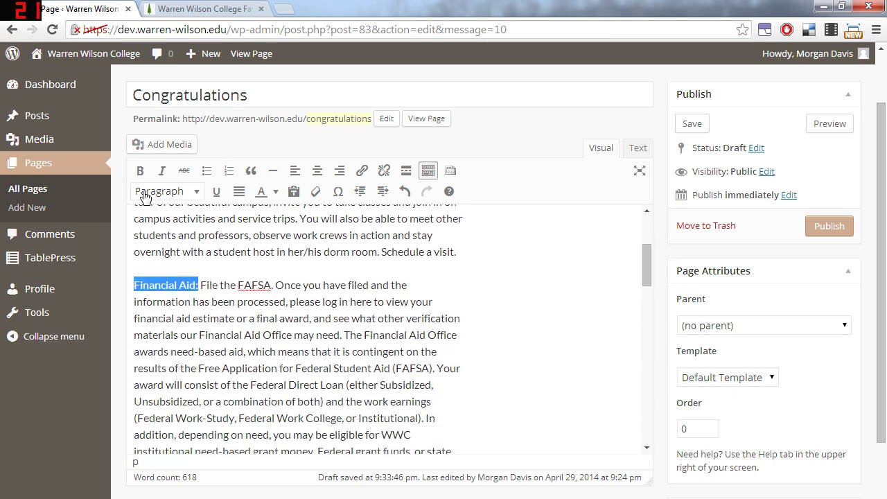
click(140, 170)
drag(645, 287, 646, 229)
click(373, 336)
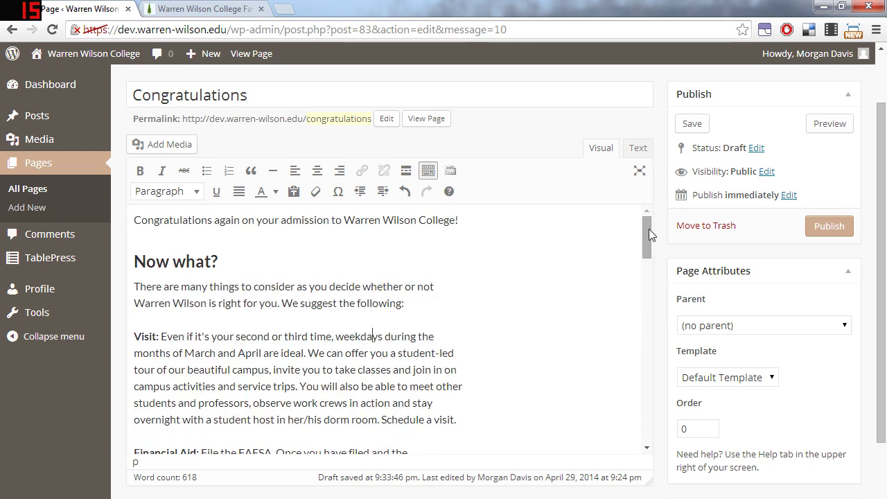
Step: Turn the three deposit options, from "Online deposit." through the call-in payment, into a numbered list
drag(649, 237, 645, 374)
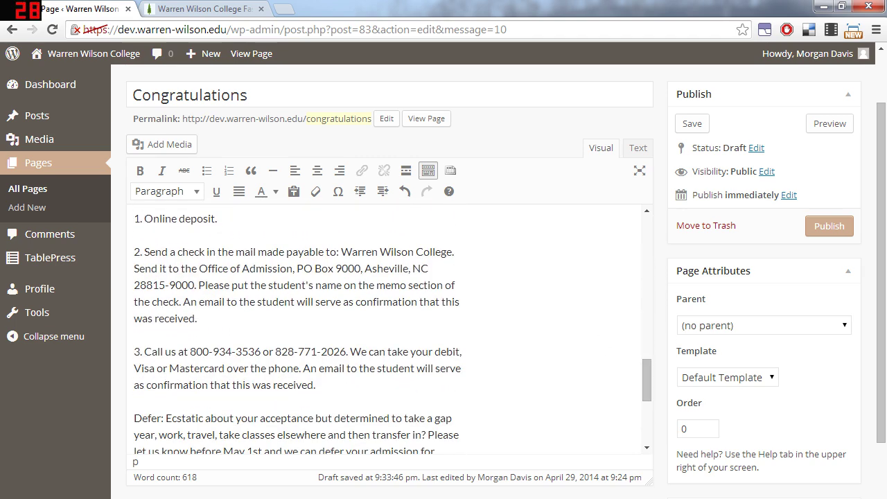
drag(647, 372, 647, 365)
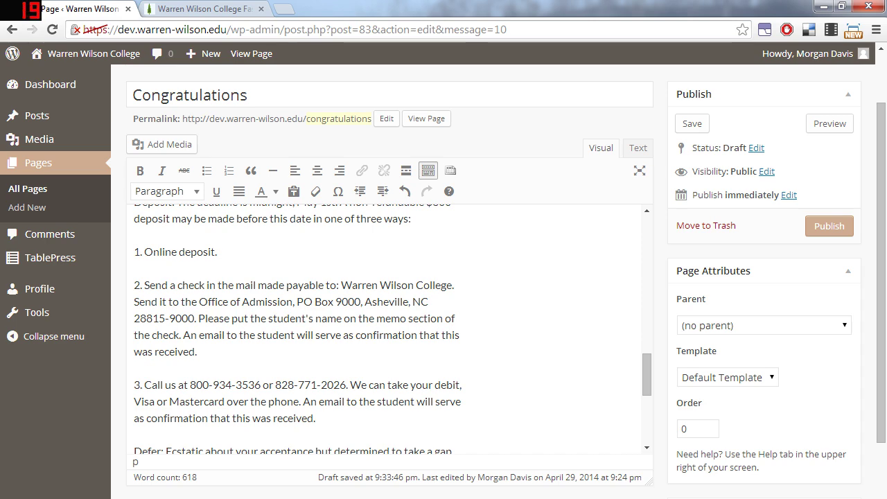
drag(315, 418, 134, 252)
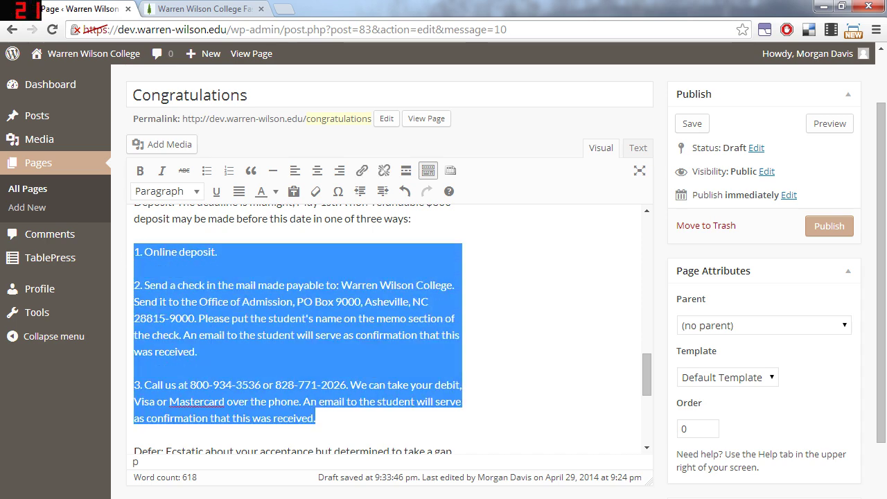
click(229, 171)
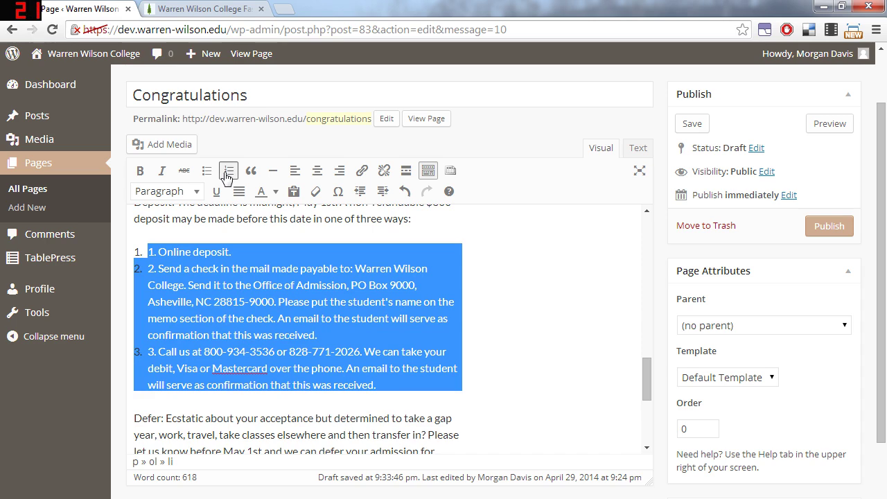
Step: Delete the duplicate typed numbers "1.", "2." and "3." at the start of the three deposit list items
click(158, 252)
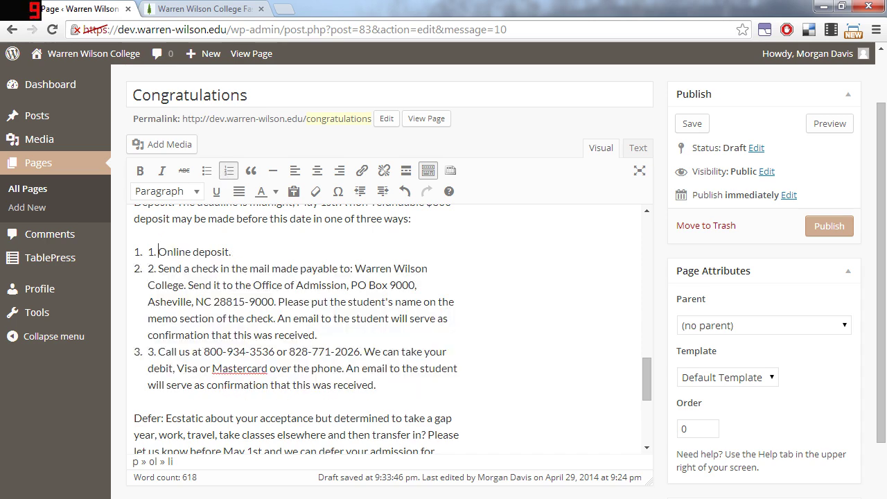
key(BackSpace)
key(BackSpace)
key(BackSpace)
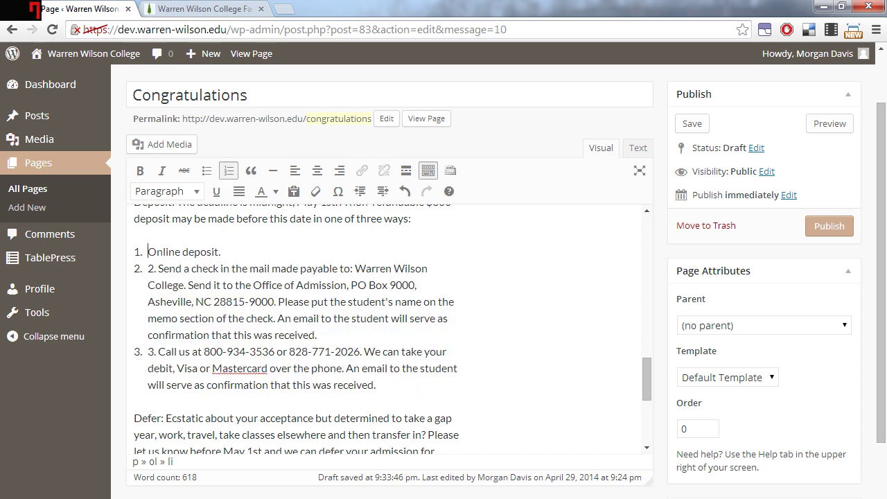
key(BackSpace)
key(BackSpace)
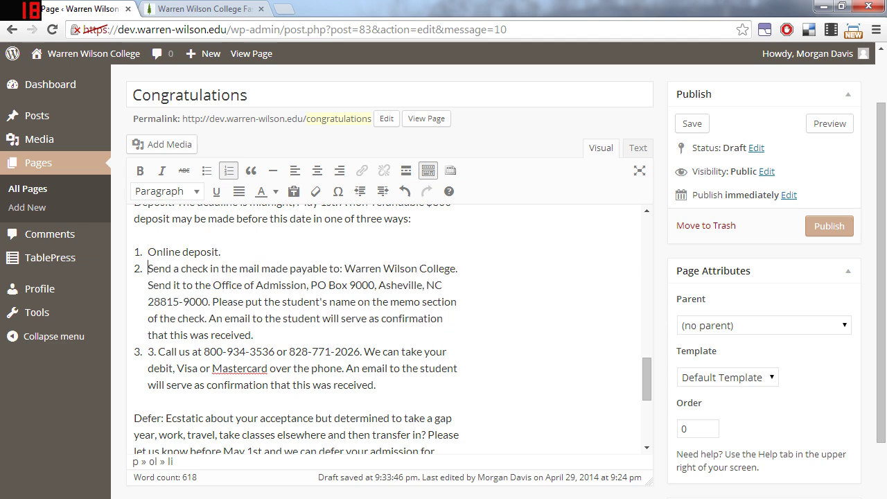
key(BackSpace)
key(BackSpace)
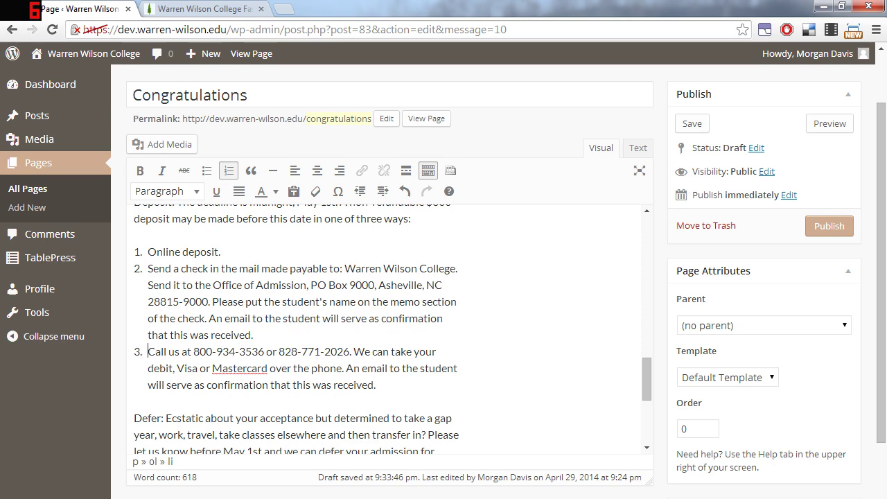
Step: Save the Congratulations page draft, look at the original page once more, and return to the draft
mouse_move(647, 373)
mouse_down()
mouse_move(648, 364)
mouse_move(648, 371)
mouse_up()
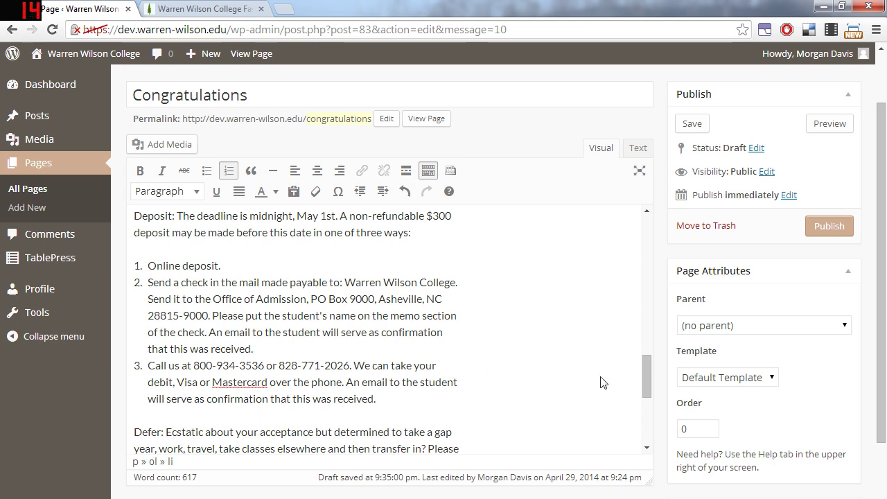
drag(645, 380, 626, 239)
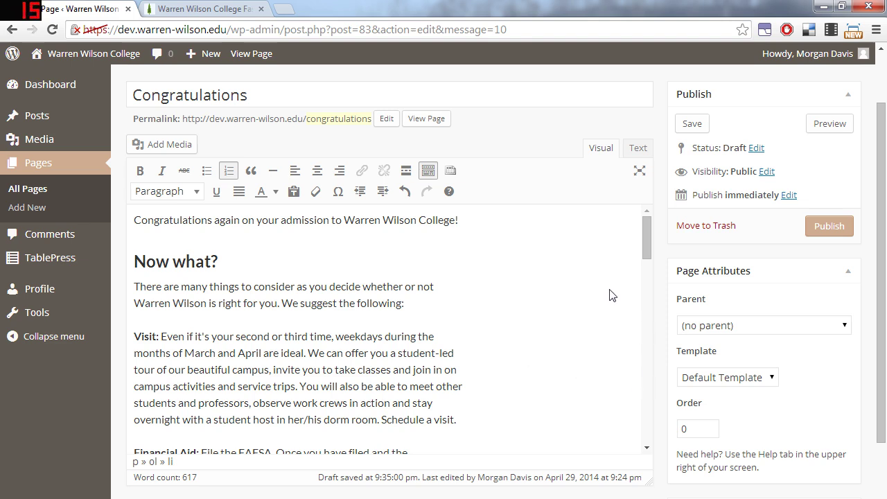
click(691, 124)
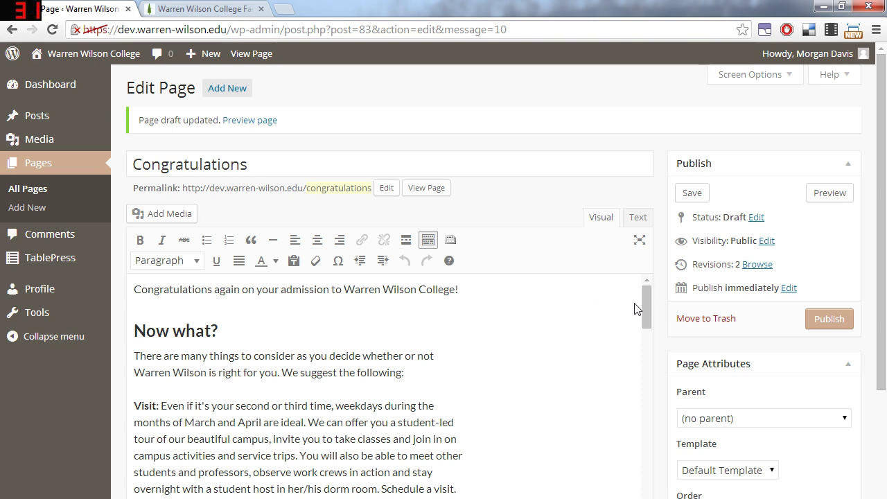
click(226, 9)
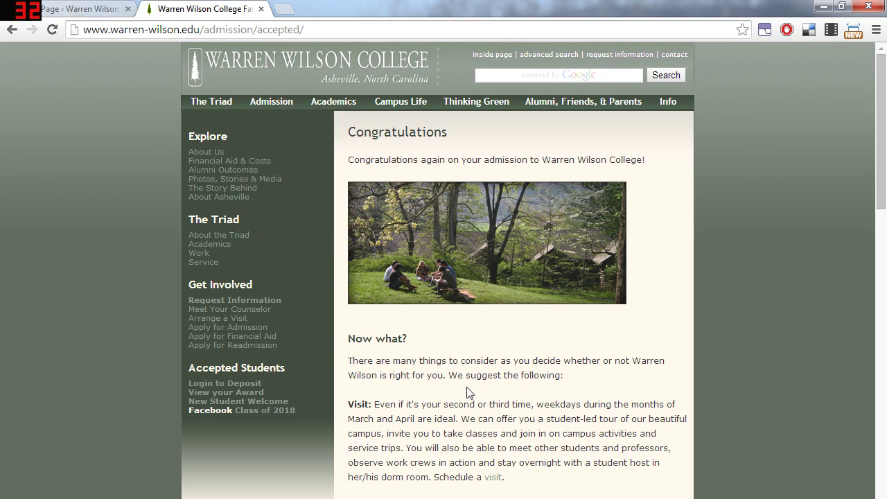
click(121, 8)
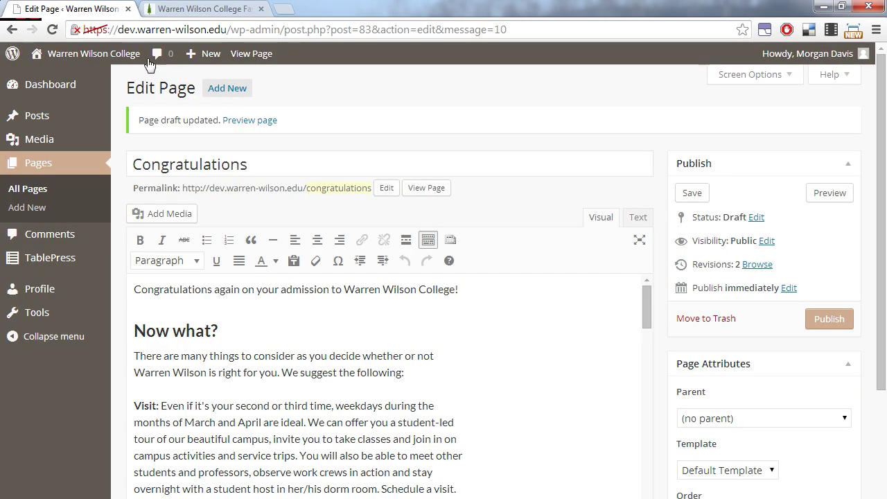